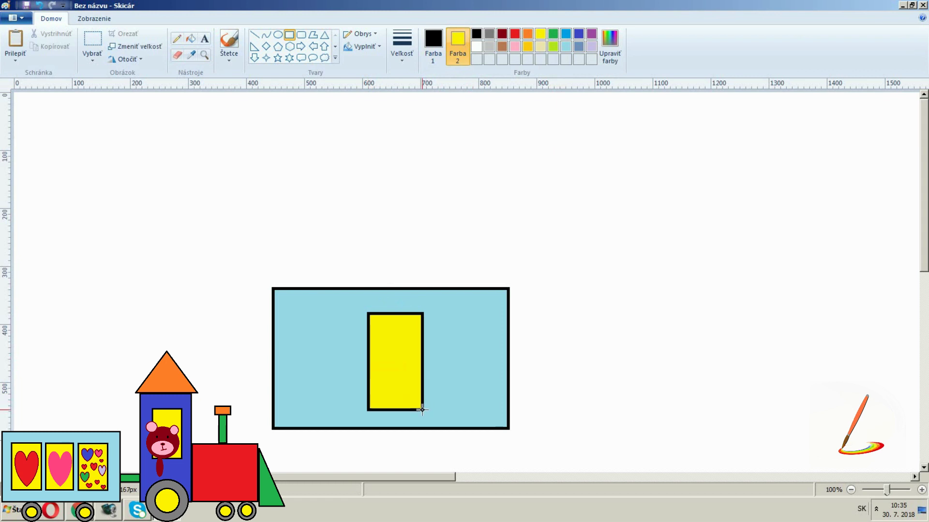
Nudge the light-blue wagon's yellow window into the centre and draw a matching yellow rectangle, about 161 px tall, on each side of it
drag(398, 365, 391, 362)
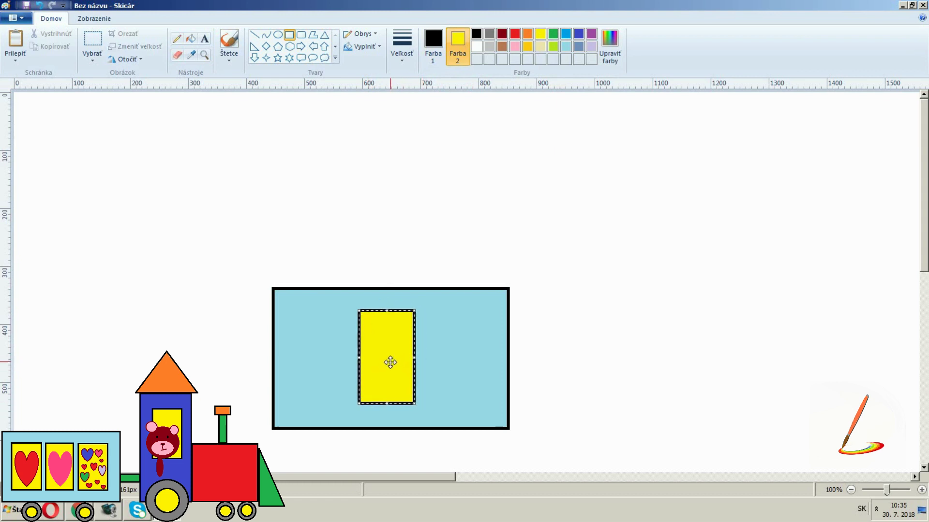
drag(291, 308, 352, 405)
drag(322, 310, 321, 312)
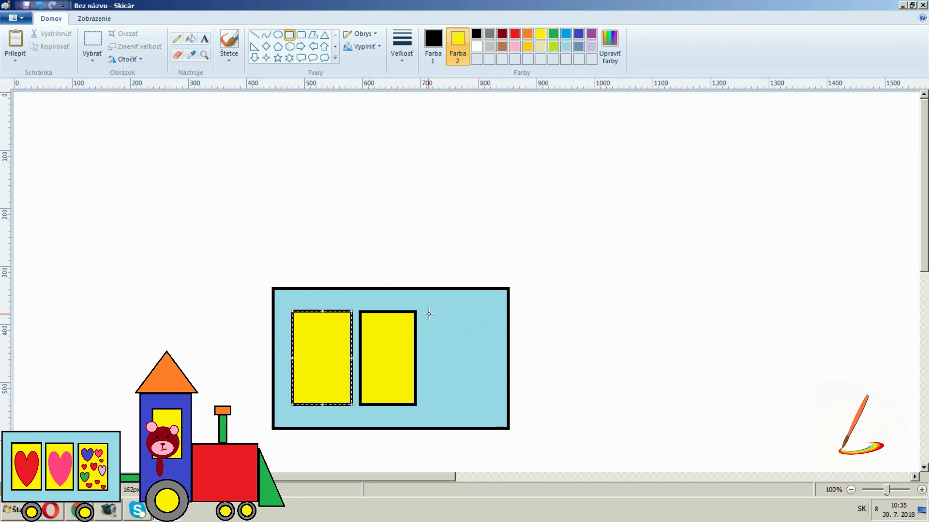
drag(426, 314, 485, 407)
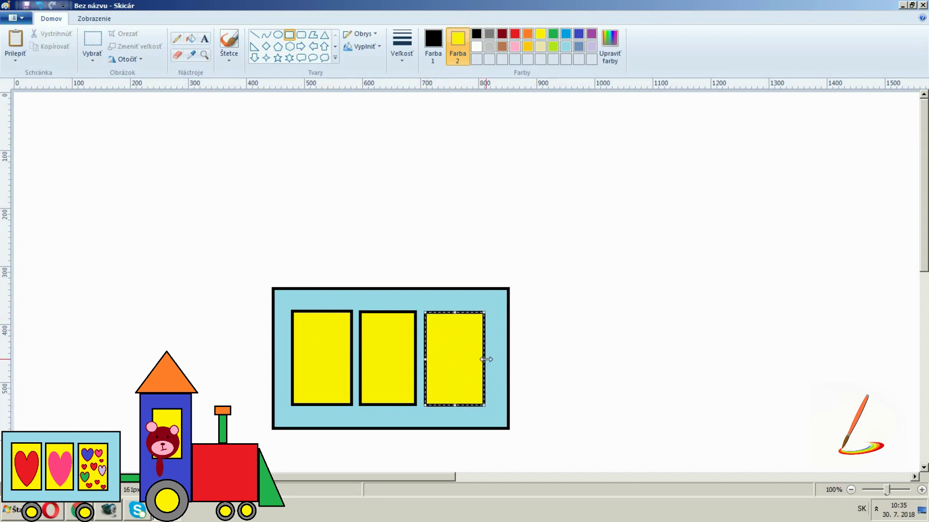
drag(486, 360, 484, 358)
click(489, 273)
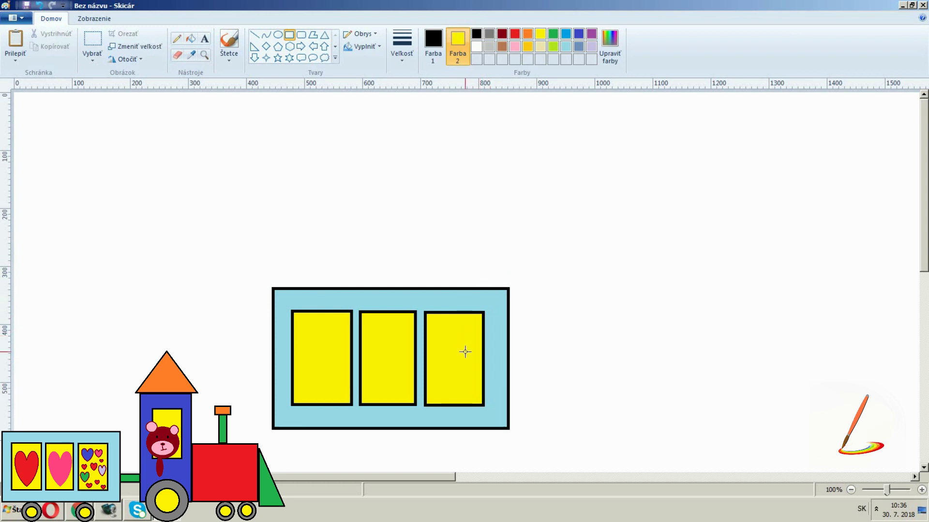
Draw a small green coupling rectangle extending right from the lower part of the wagon's right edge
click(461, 43)
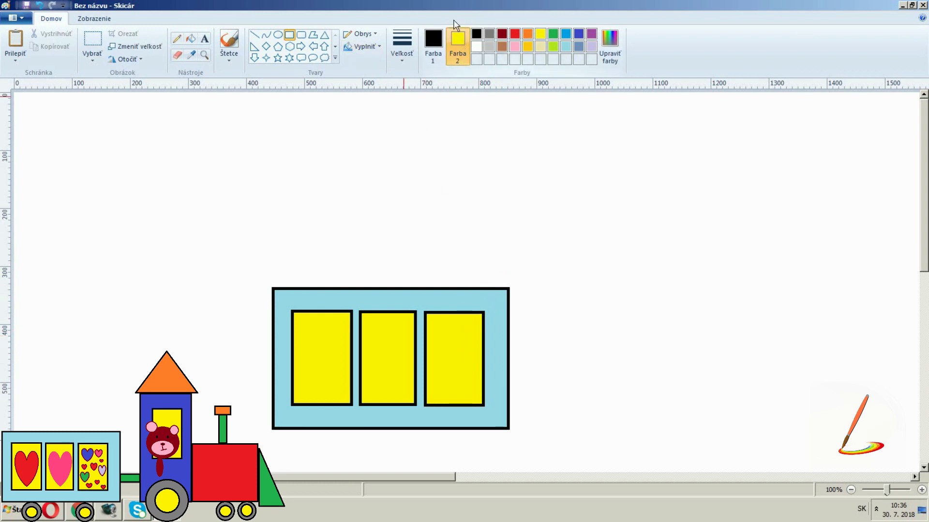
click(554, 34)
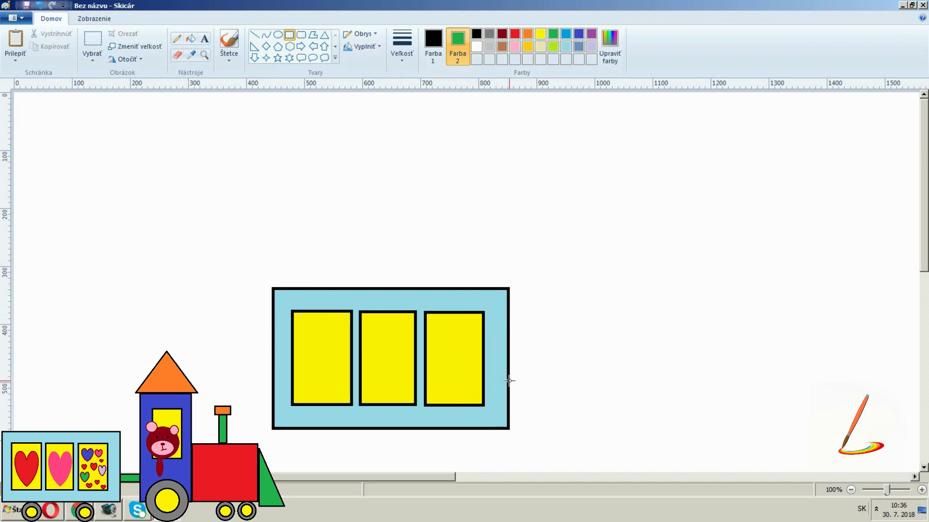
drag(508, 372, 549, 389)
click(570, 318)
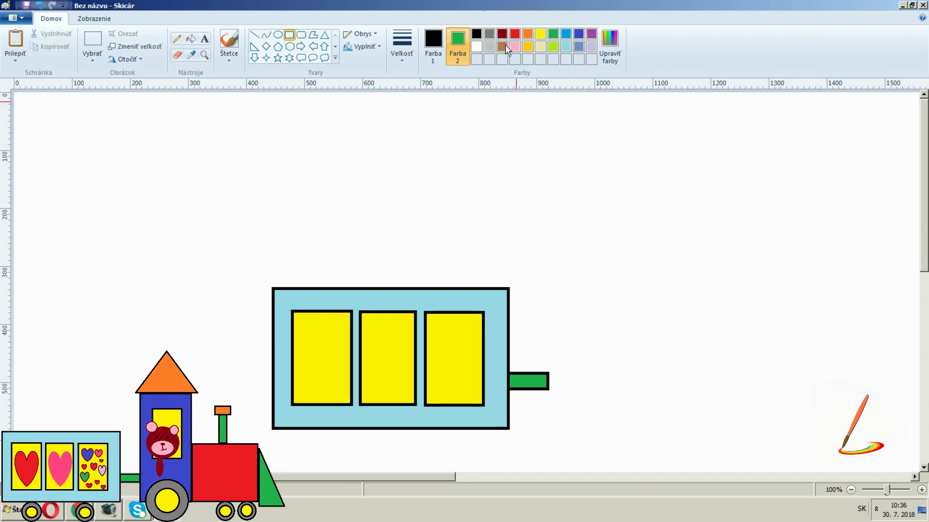
Draw a blue cab rectangle about 372 px tall against the coupling's right end and add a yellow window in its upper half
click(579, 35)
mouse_move(563, 220)
mouse_down()
mouse_move(563, 346)
mouse_move(606, 431)
mouse_move(665, 436)
mouse_up()
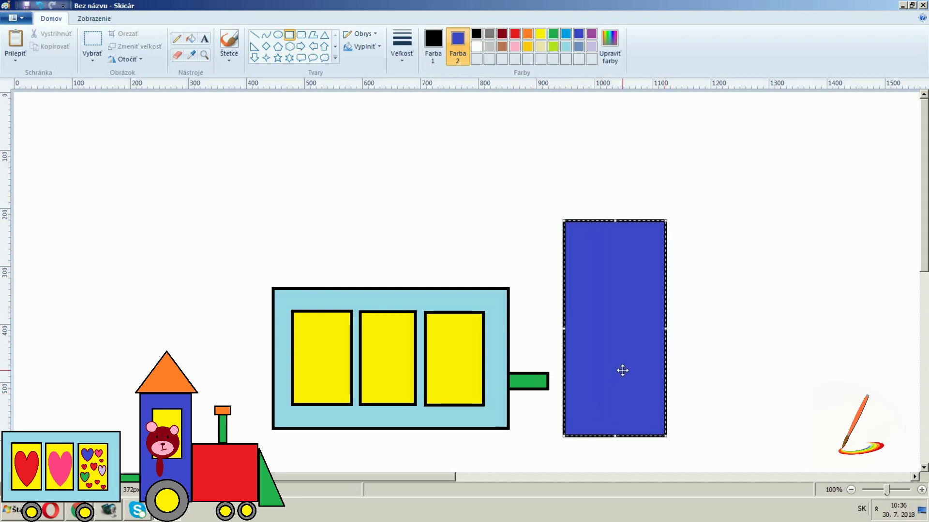
drag(621, 369, 607, 363)
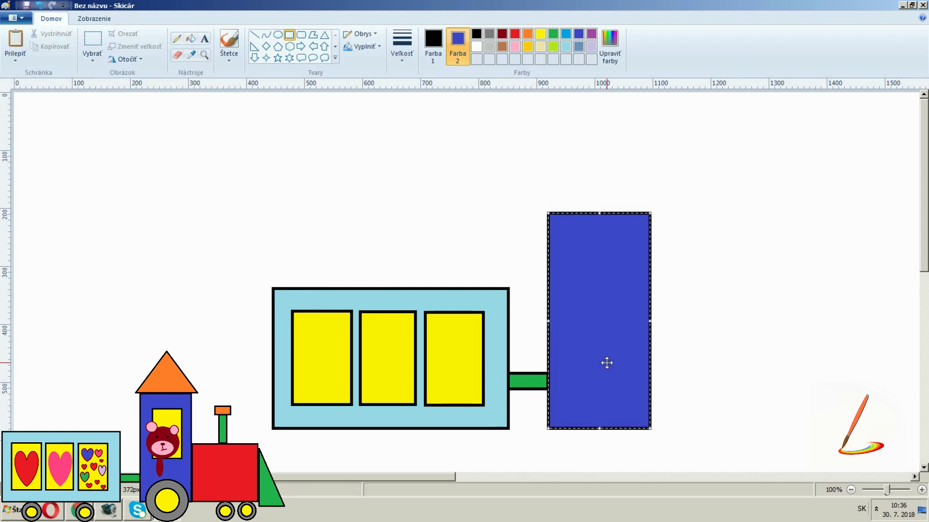
click(722, 346)
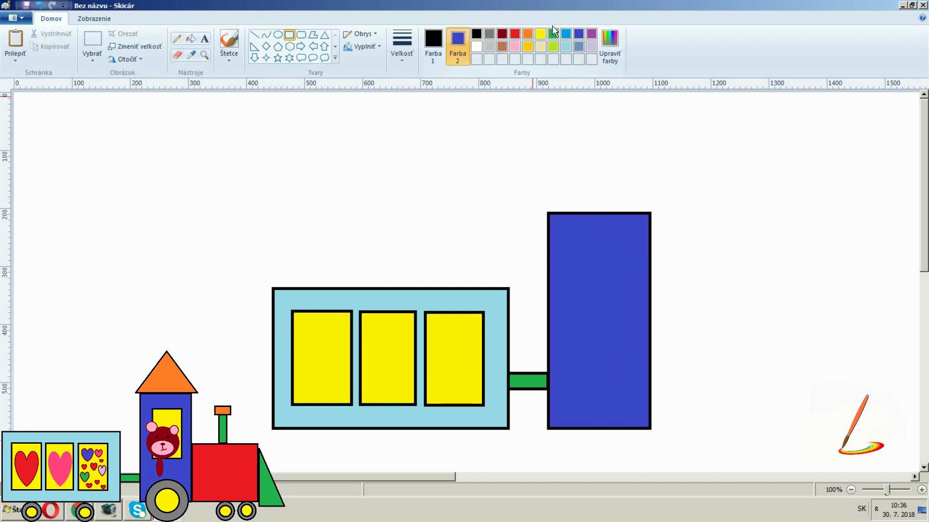
click(538, 35)
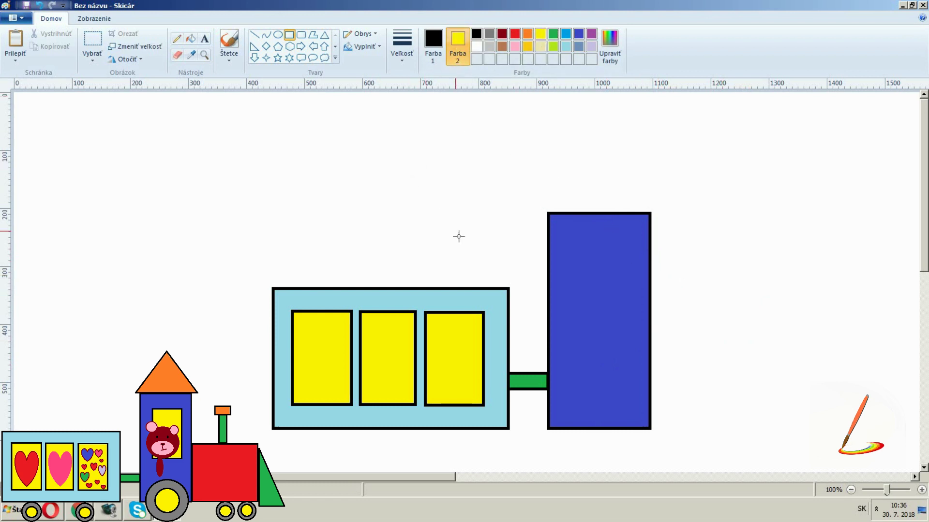
drag(572, 243, 630, 342)
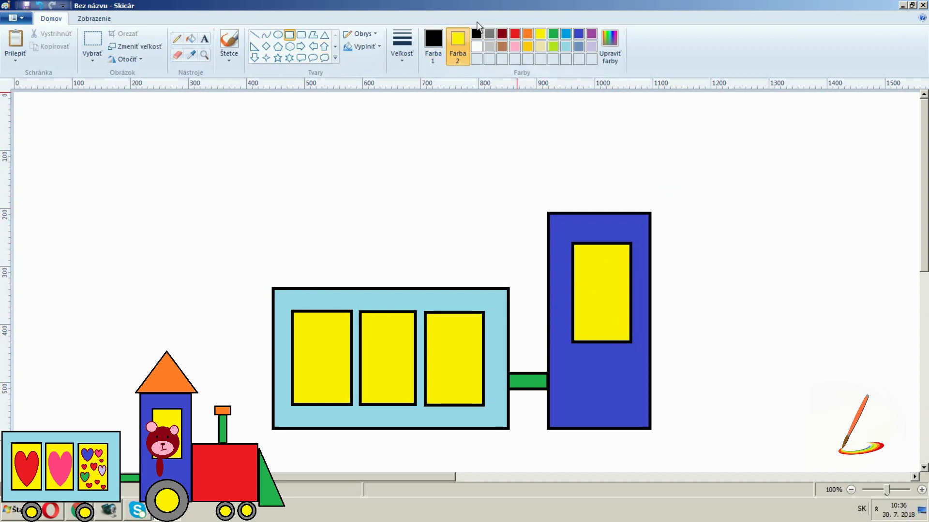
Draw a red engine body about 199 px tall flush against the cab's lower right side, narrowed to about 225 px wide
click(513, 35)
drag(653, 313, 823, 428)
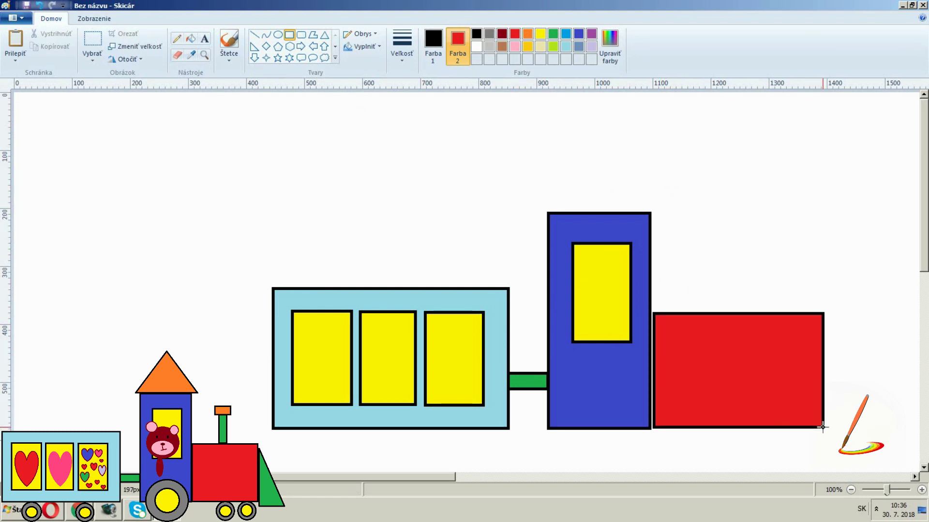
drag(785, 398, 784, 397)
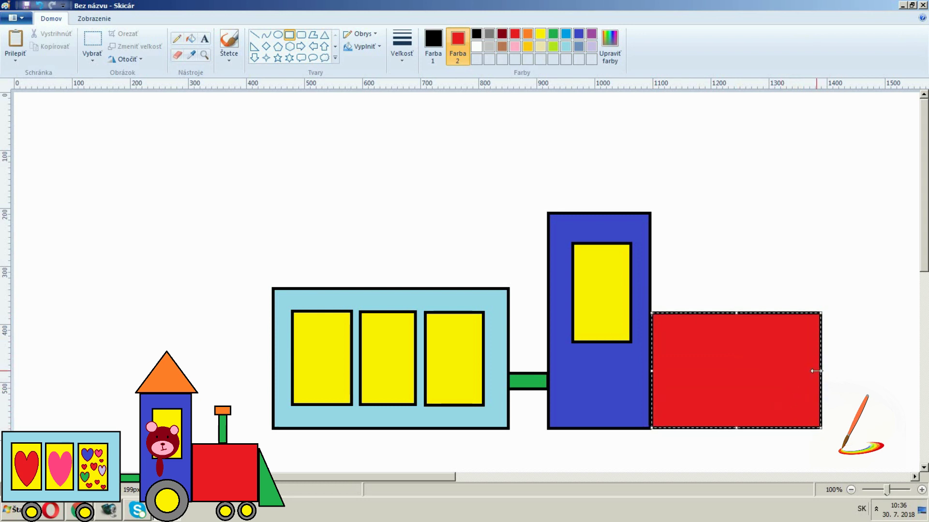
drag(816, 371, 782, 377)
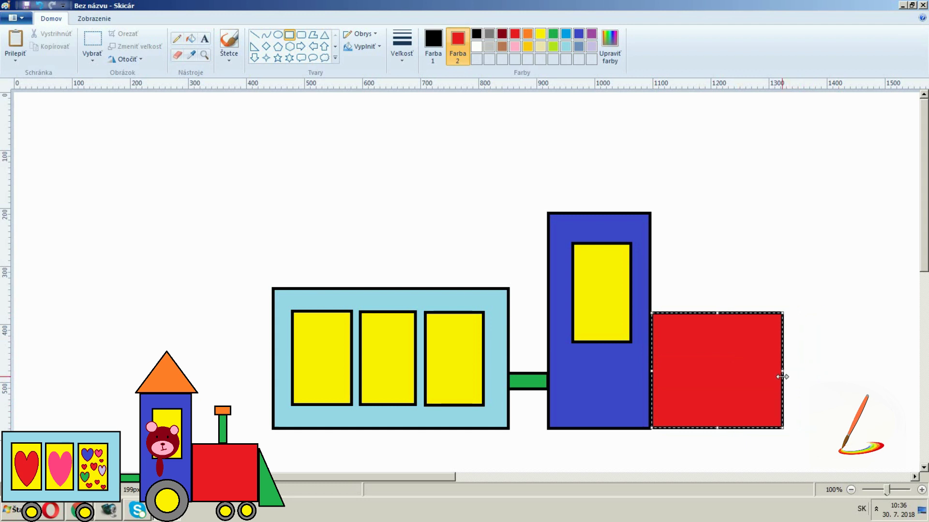
click(726, 230)
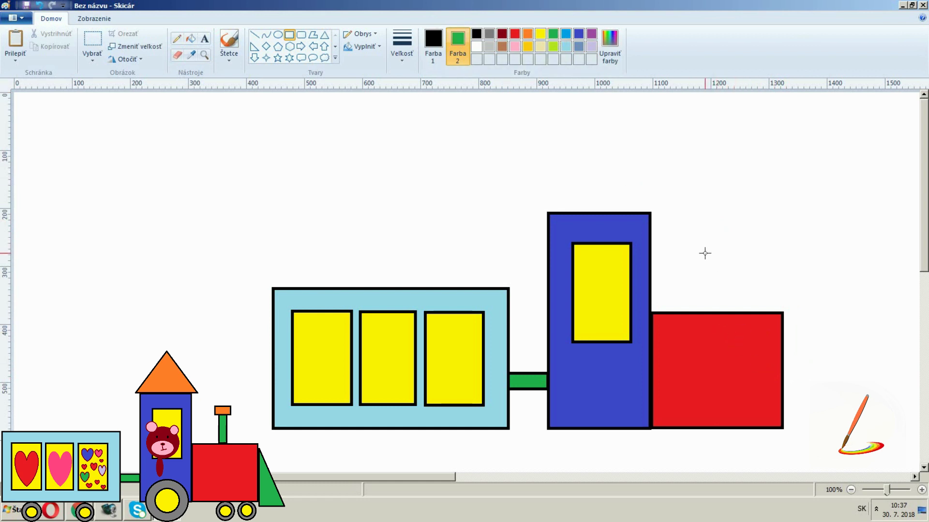
Draw a narrow green chimney about 101 px tall on top of the red engine body and cap it with a wider orange rectangle
drag(705, 253, 721, 289)
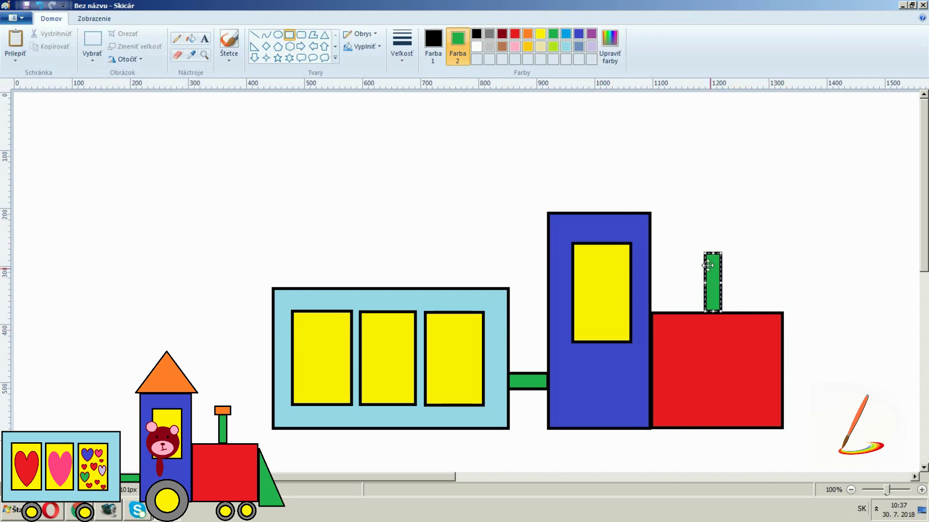
click(666, 190)
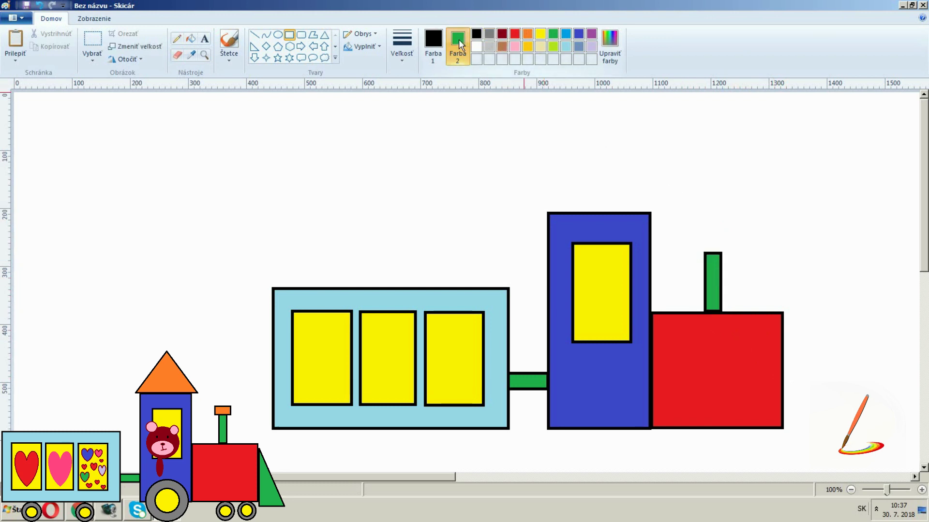
click(528, 32)
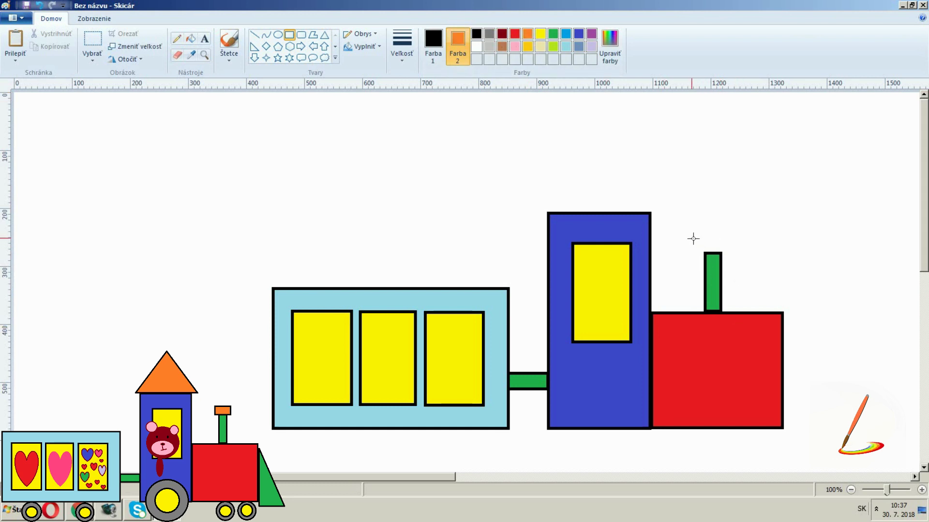
drag(696, 238, 728, 255)
click(727, 202)
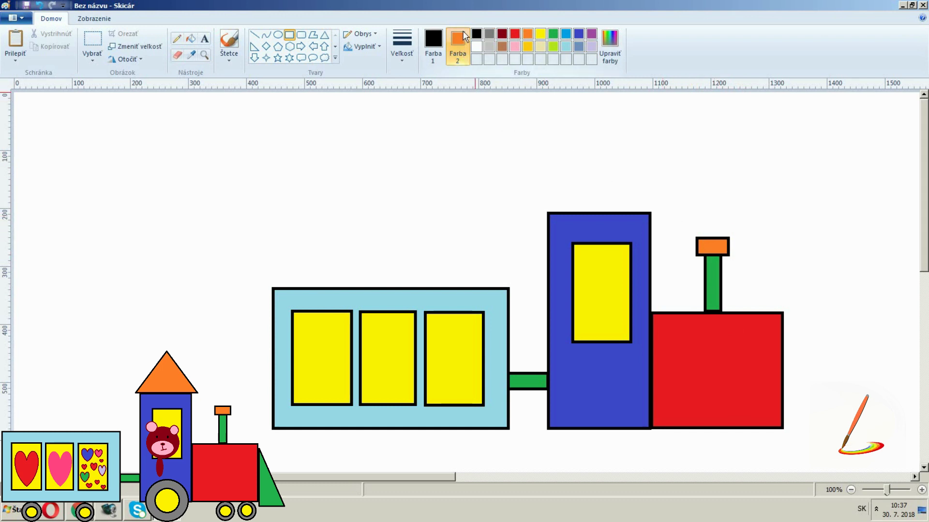
Draw a green right triangle about 199 px tall and fit it against the front edge of the red engine body
click(465, 49)
click(254, 46)
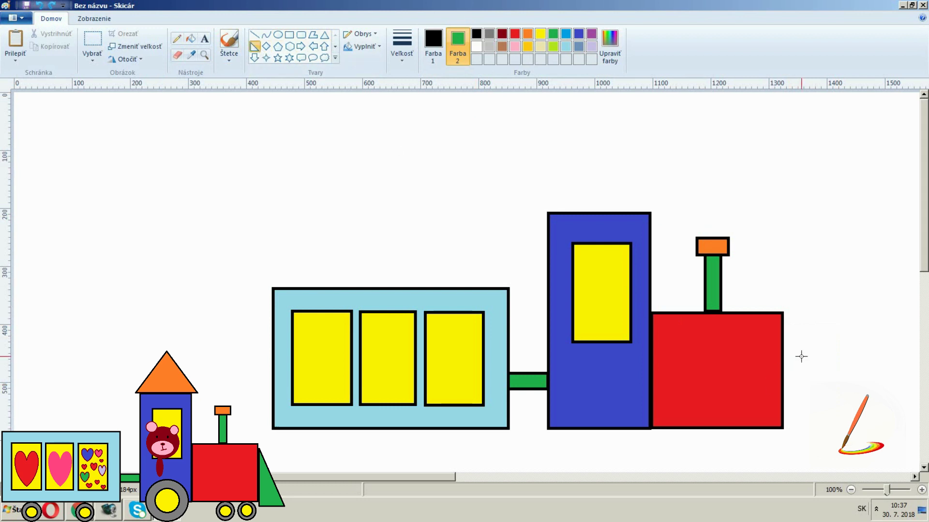
mouse_move(795, 327)
mouse_down()
mouse_move(859, 443)
mouse_move(839, 442)
mouse_up()
mouse_move(814, 407)
mouse_down()
mouse_move(803, 401)
mouse_move(835, 380)
mouse_up()
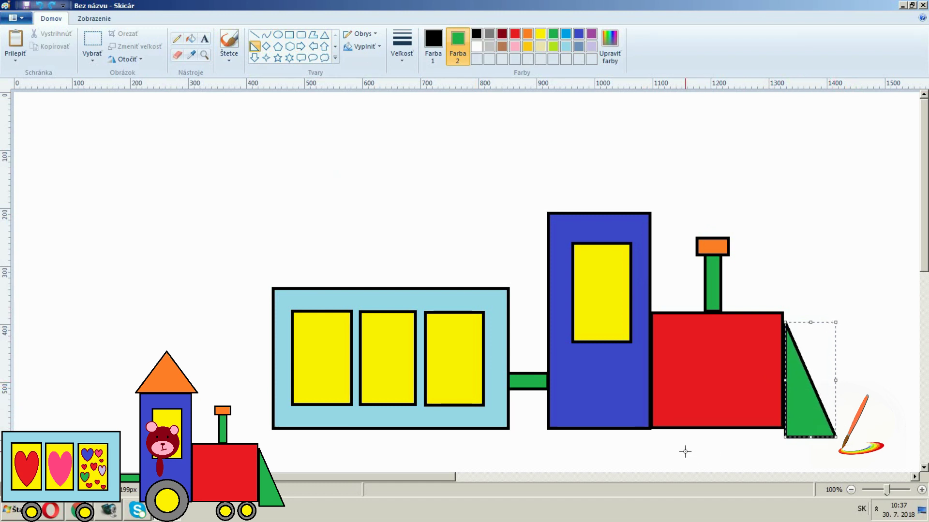
click(577, 172)
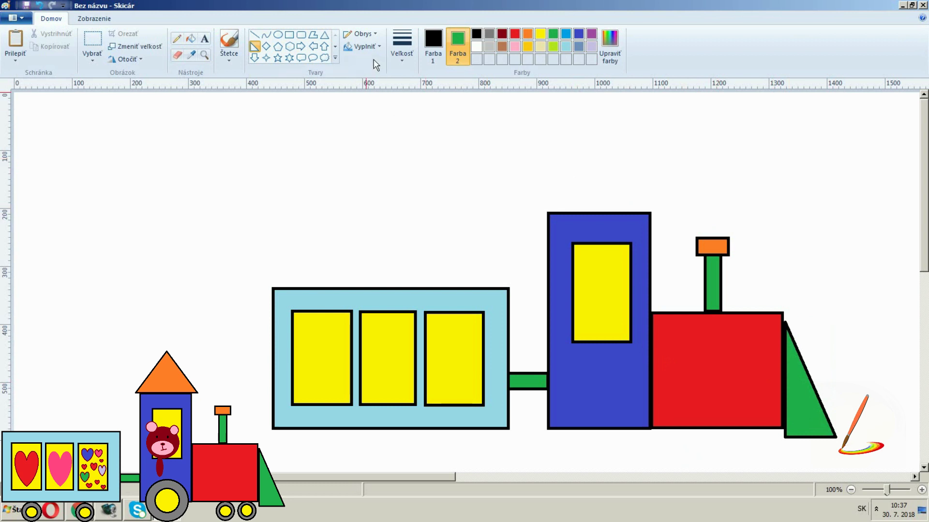
Draw an orange triangular roof about 144 px tall on top of the blue cab, slightly overhanging both sides
click(527, 33)
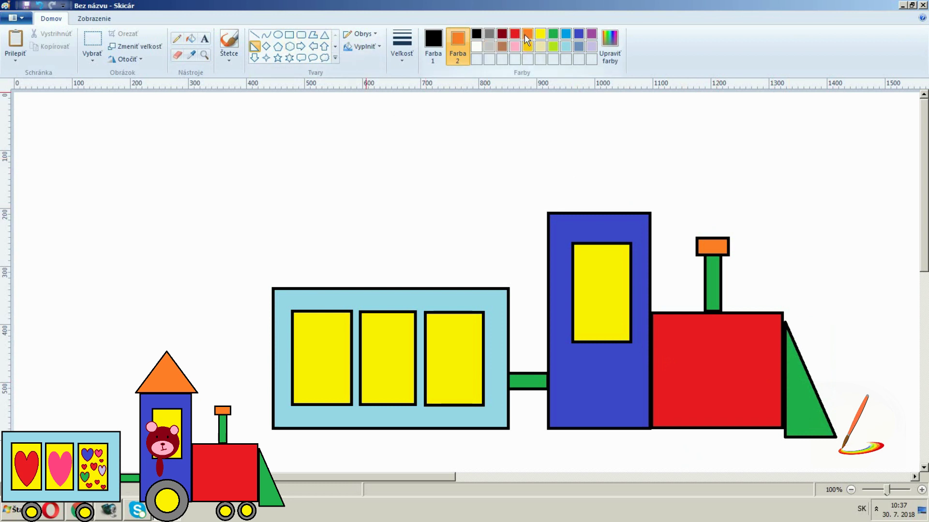
click(324, 34)
drag(538, 129, 661, 212)
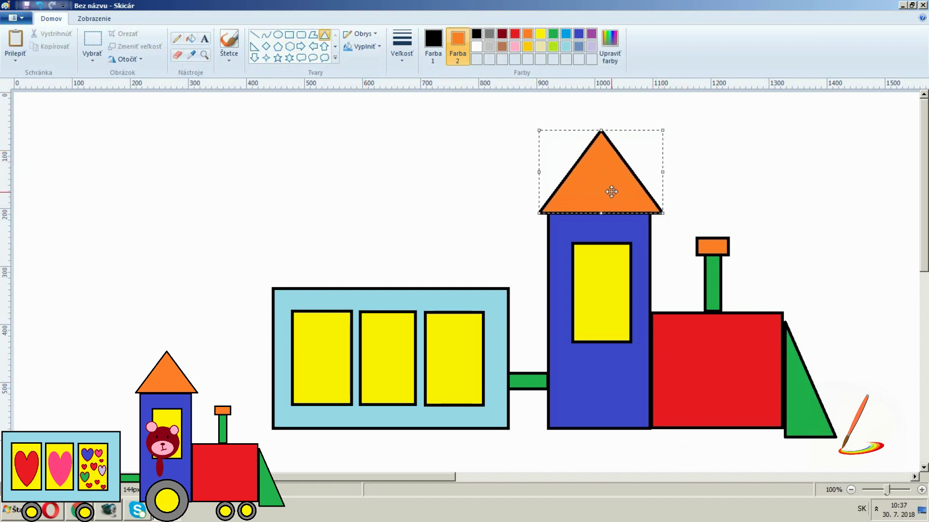
click(430, 257)
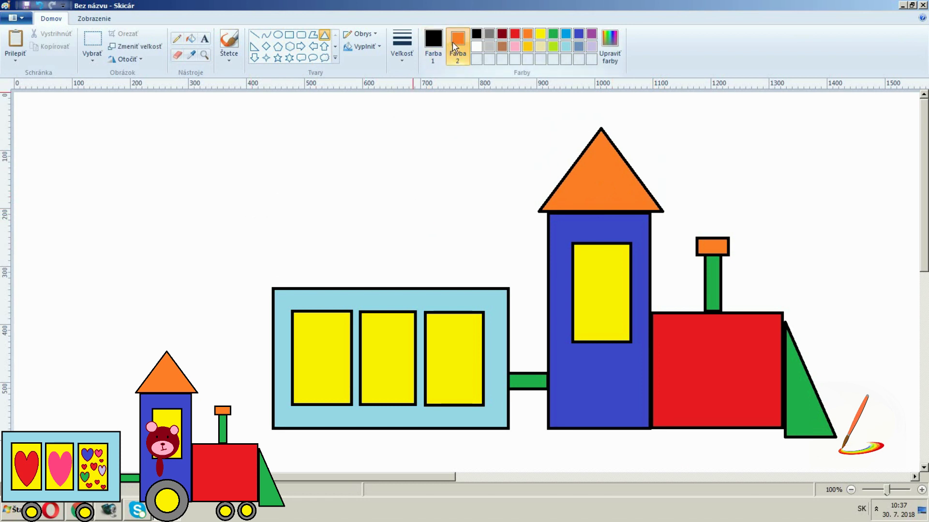
Draw two small dark-grey circular wheels with black outlines below the wagon's bottom edge, one near each end
click(435, 44)
click(489, 34)
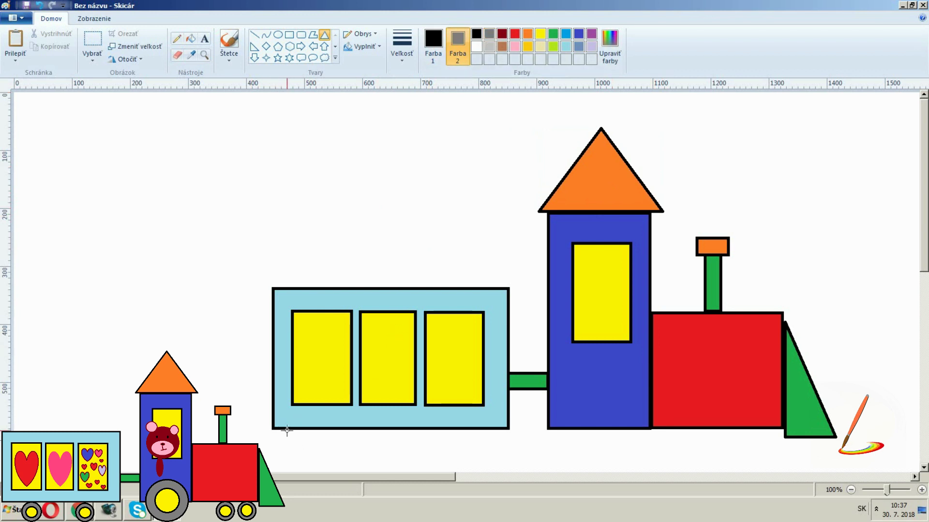
drag(305, 430, 338, 464)
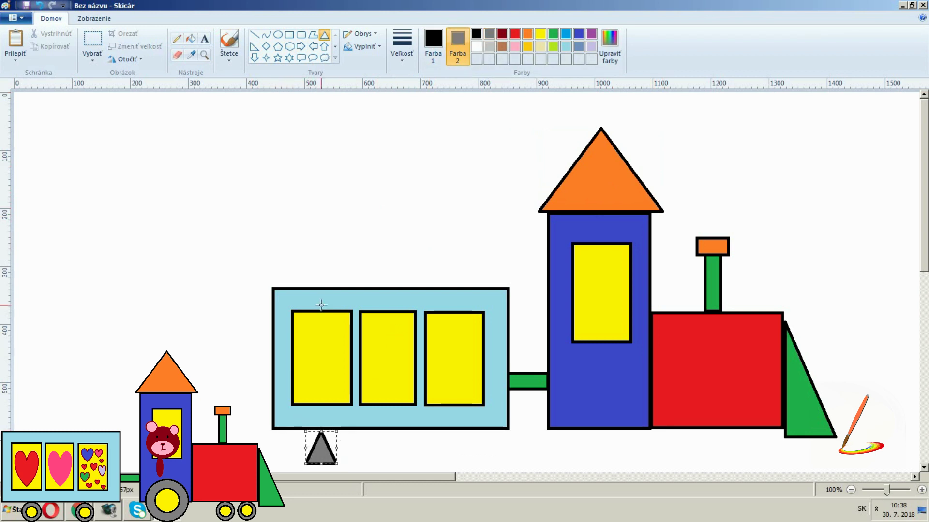
click(39, 6)
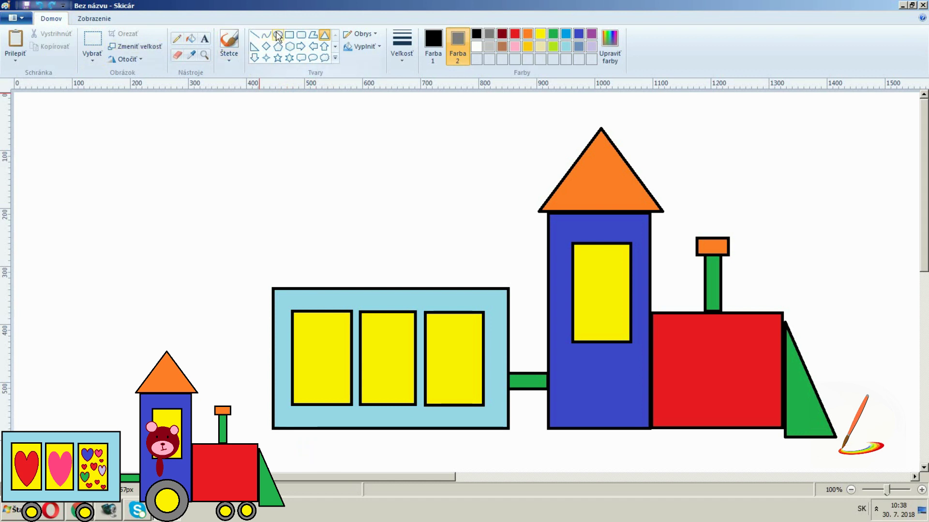
click(278, 34)
drag(323, 429, 336, 448)
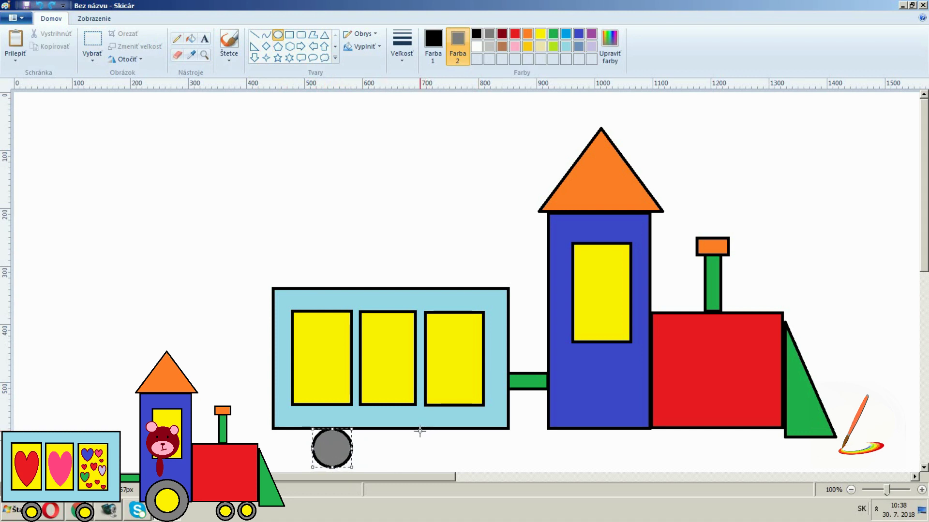
drag(420, 430, 457, 469)
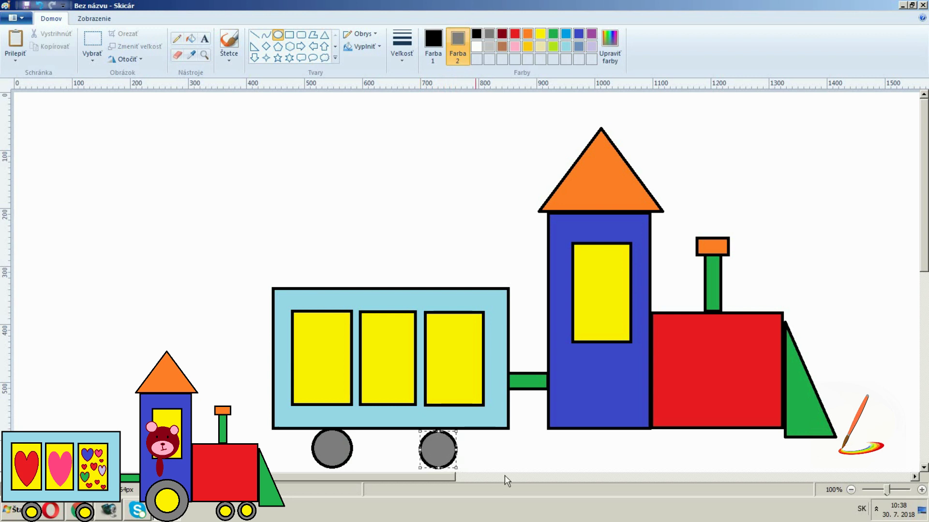
Draw a large grey wheel about 144 px tall over the cab's base and a small one under the front of the red body
drag(565, 393, 649, 471)
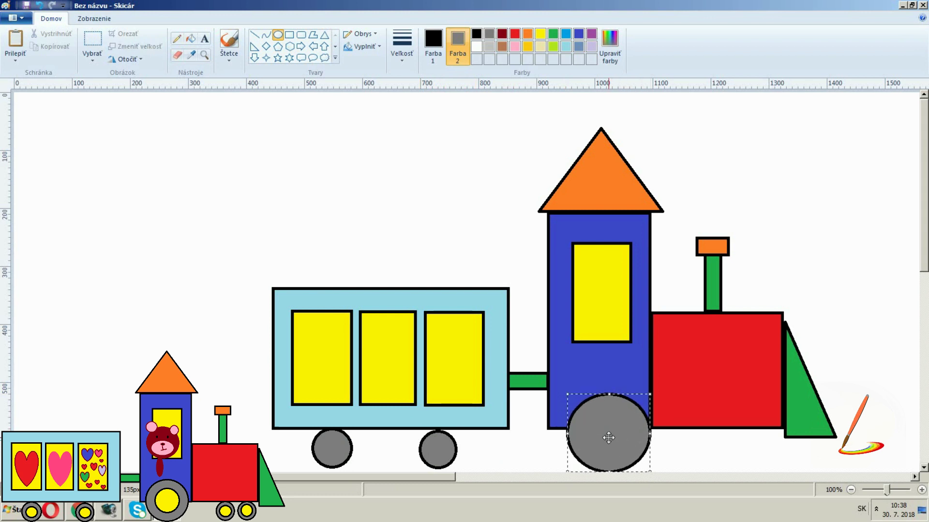
drag(605, 437, 600, 426)
drag(641, 462, 644, 469)
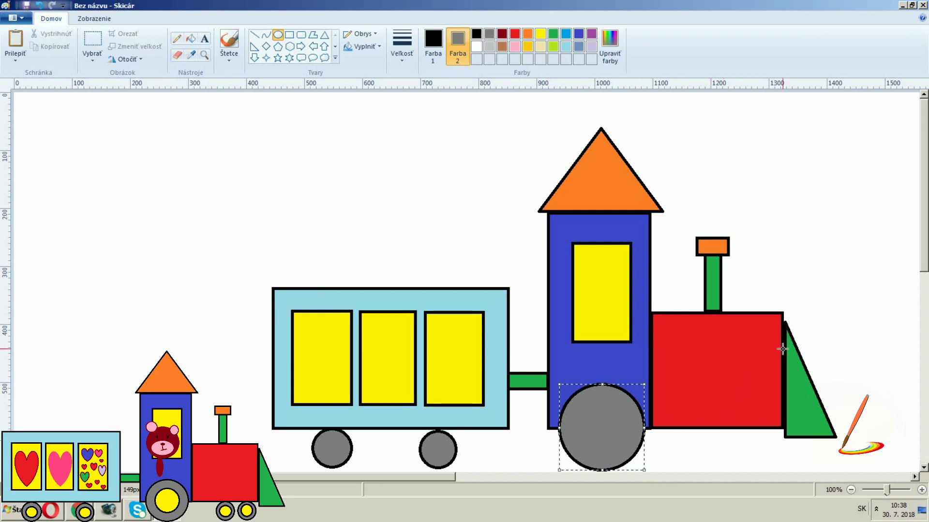
drag(602, 467, 602, 467)
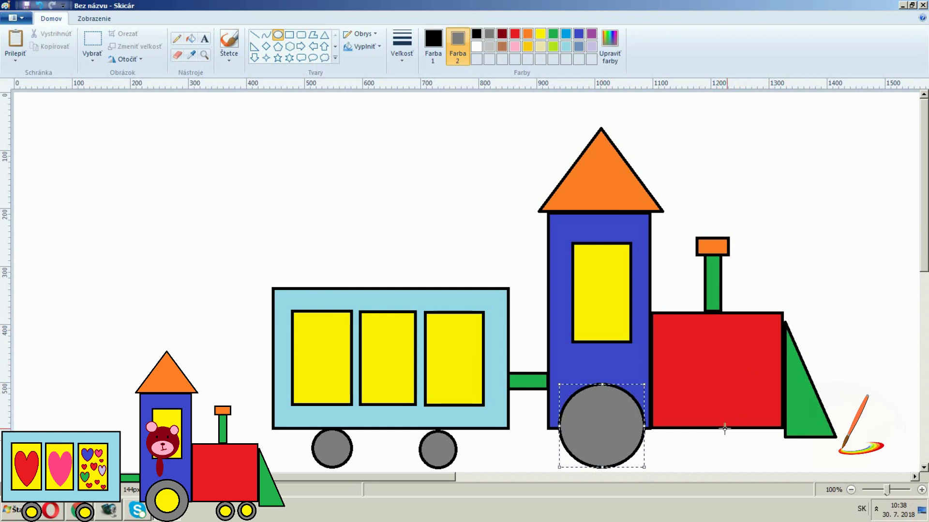
drag(752, 429, 764, 465)
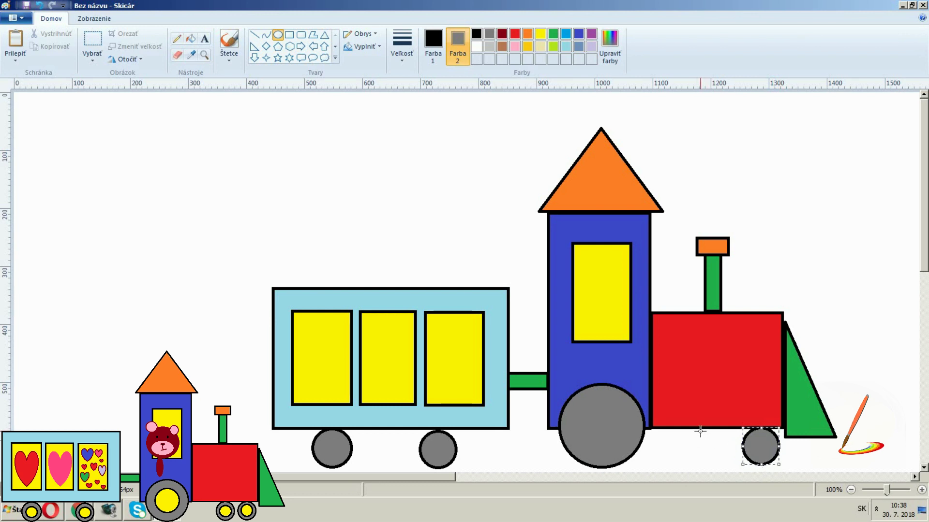
Draw a second small grey wheel about 66 px across under the red body, just behind the front one
drag(699, 431, 719, 451)
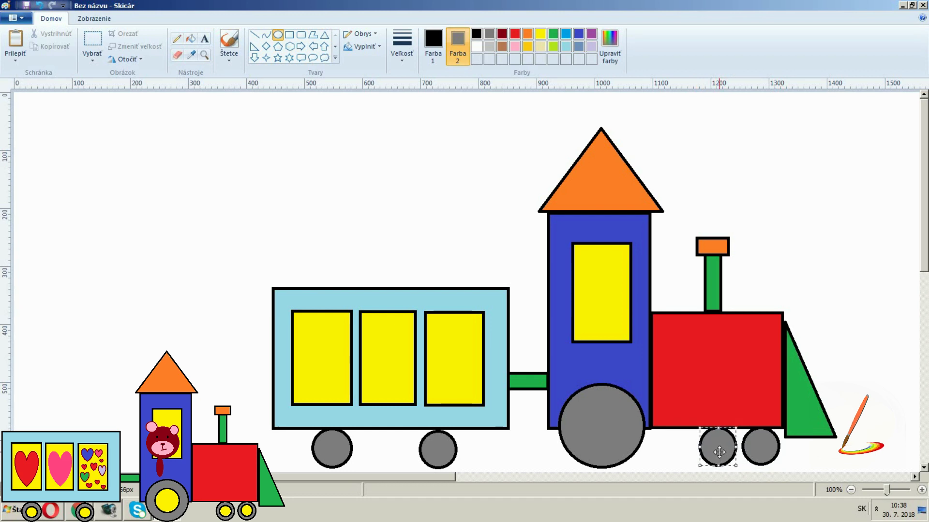
click(728, 386)
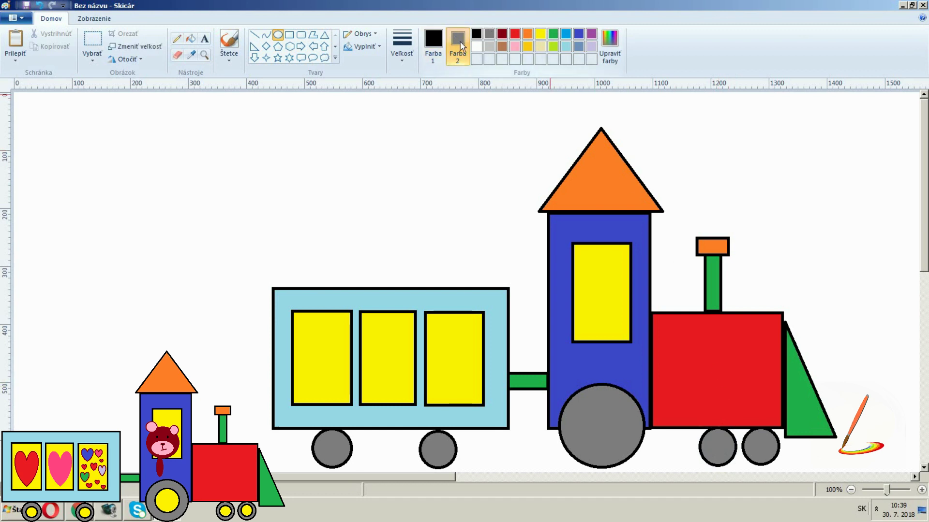
Draw a yellow circular hub about 38 px across in the centre of each of the four small wheels
click(540, 33)
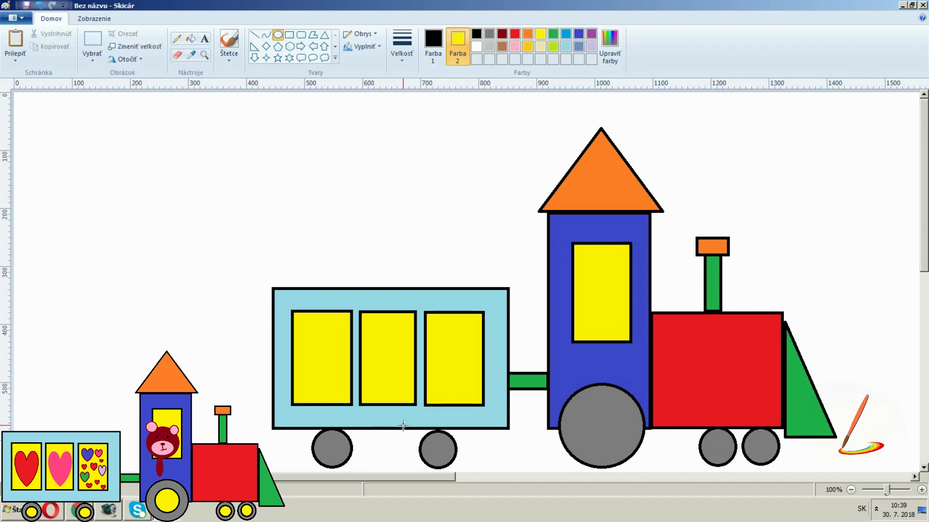
mouse_move(325, 442)
mouse_down()
mouse_move(346, 459)
mouse_move(333, 449)
mouse_up()
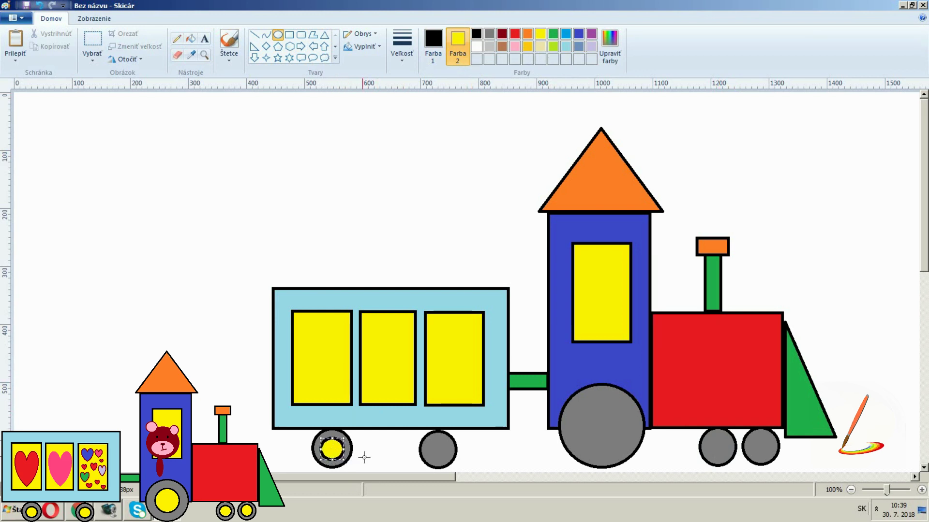
drag(426, 442, 452, 451)
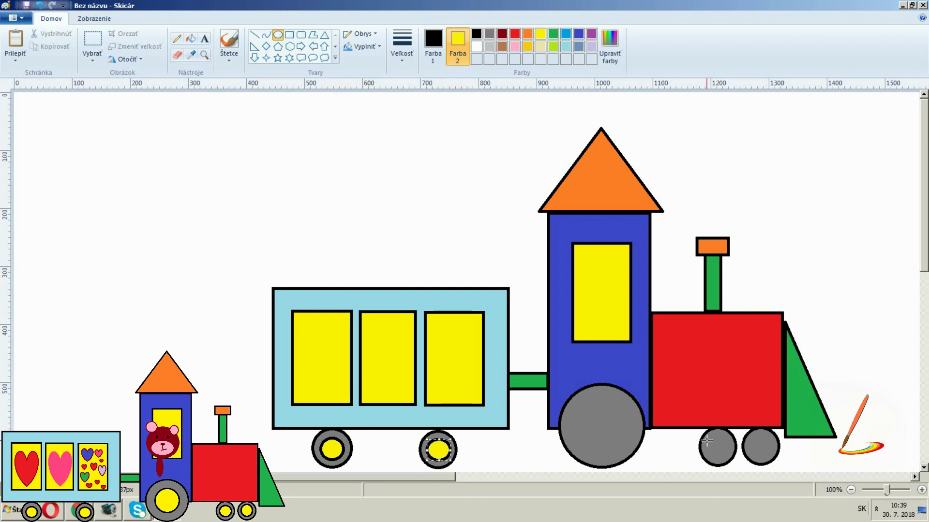
mouse_move(707, 436)
mouse_down()
mouse_move(734, 460)
mouse_move(720, 447)
mouse_up()
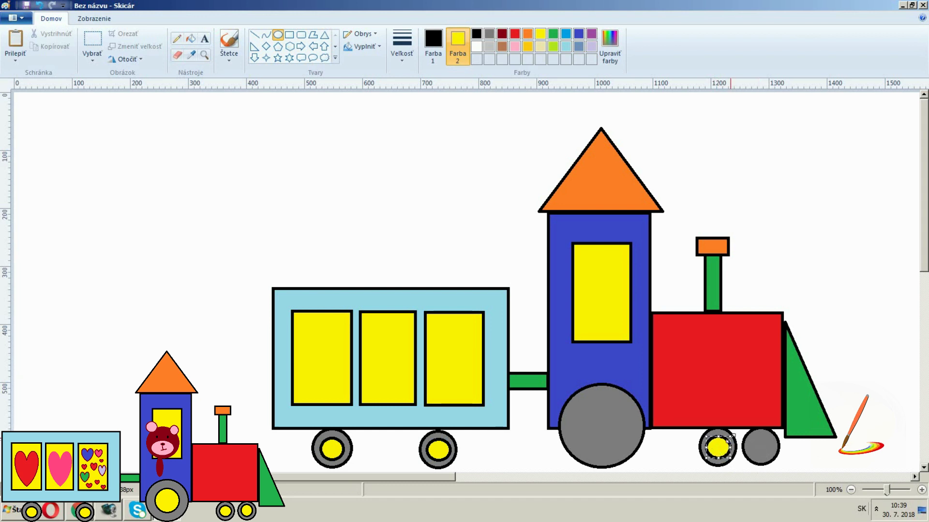
mouse_move(730, 438)
mouse_down()
mouse_move(777, 466)
mouse_move(760, 444)
mouse_move(748, 458)
mouse_up()
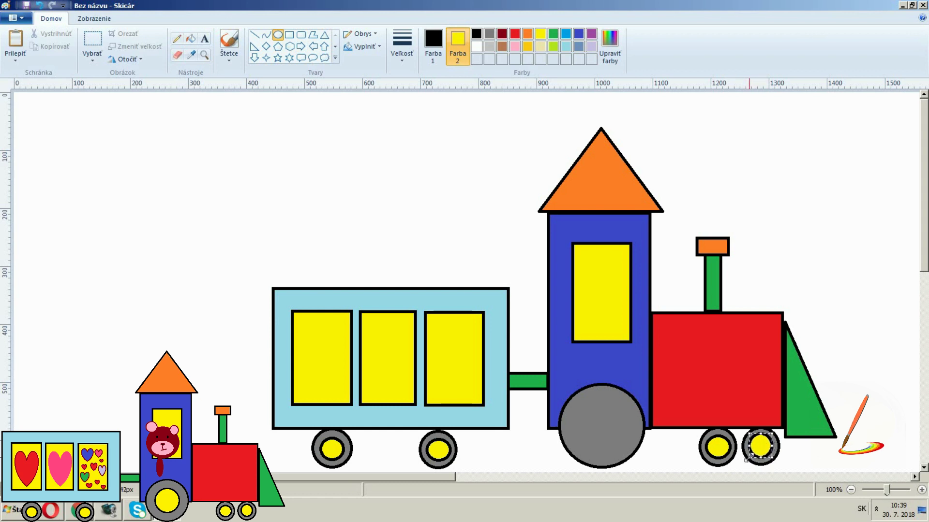
click(825, 450)
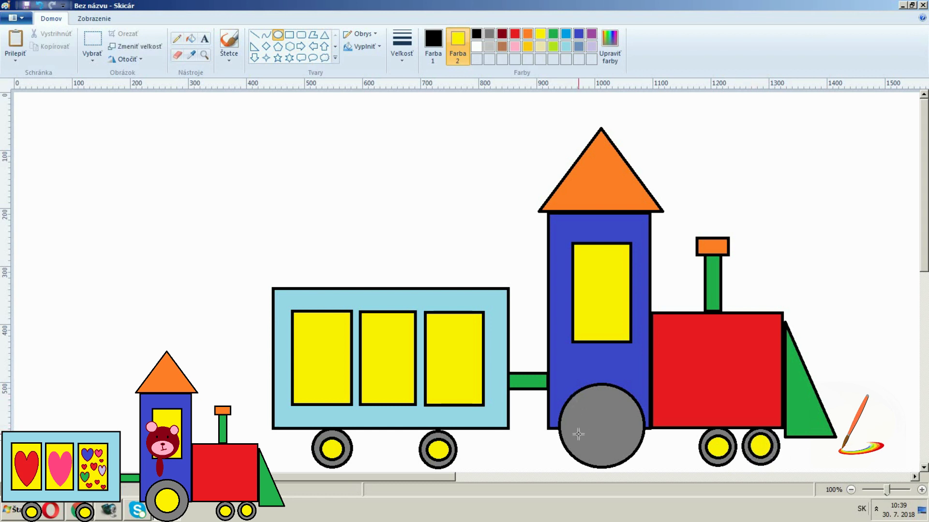
Draw a yellow circular hub about 84 px across and centre it in the large cab wheel
mouse_move(582, 400)
mouse_down()
mouse_move(636, 458)
mouse_move(603, 433)
mouse_move(634, 460)
mouse_move(625, 450)
mouse_up()
mouse_move(595, 423)
mouse_down()
mouse_move(577, 402)
mouse_move(603, 426)
mouse_up()
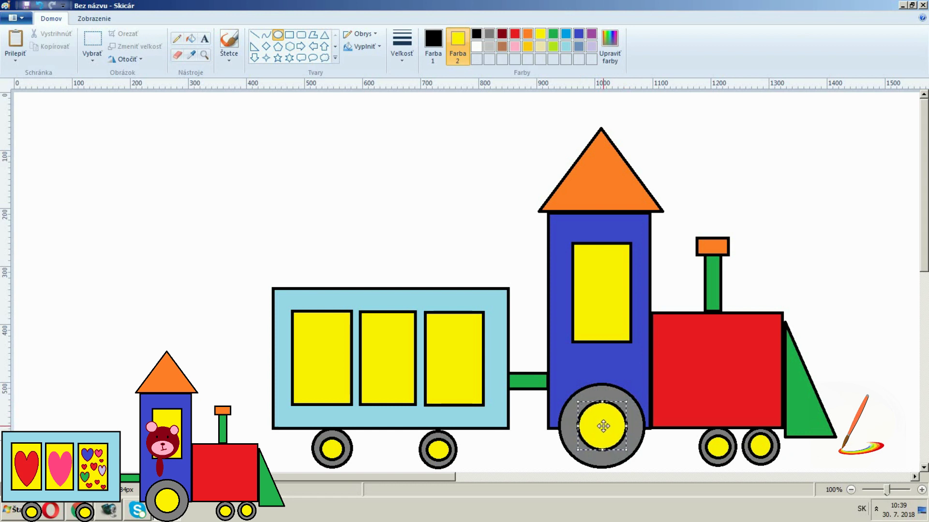
click(464, 249)
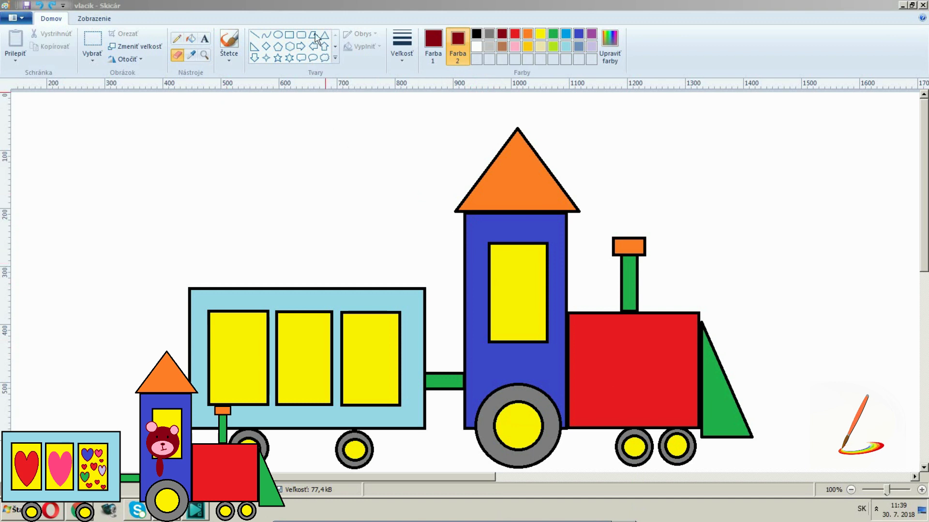
Draw a dark-red bear head about 110 px across over the lower cab window, with a narrow upright oval beneath it
click(280, 36)
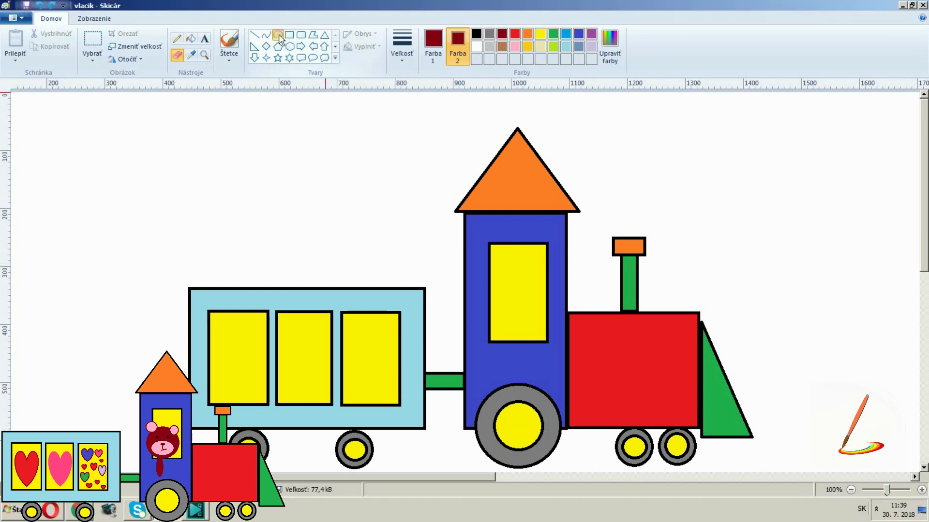
click(279, 36)
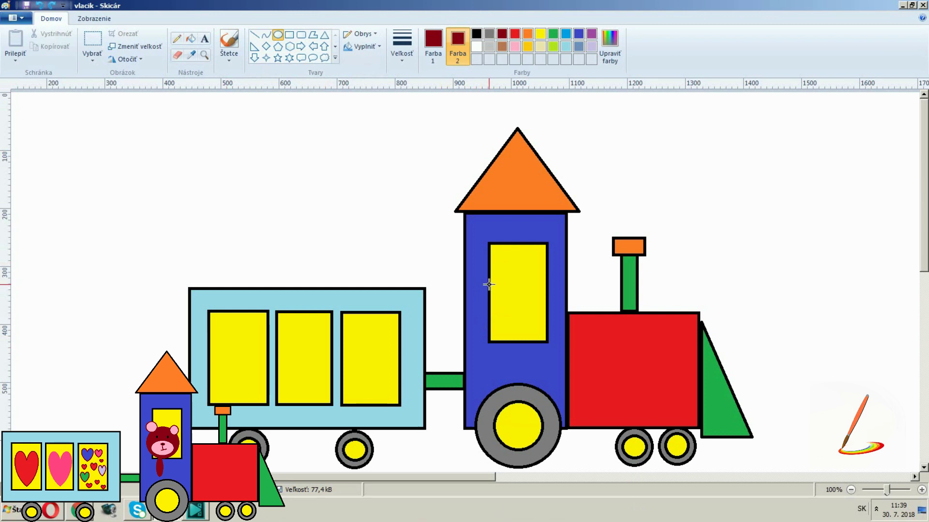
drag(489, 284, 512, 342)
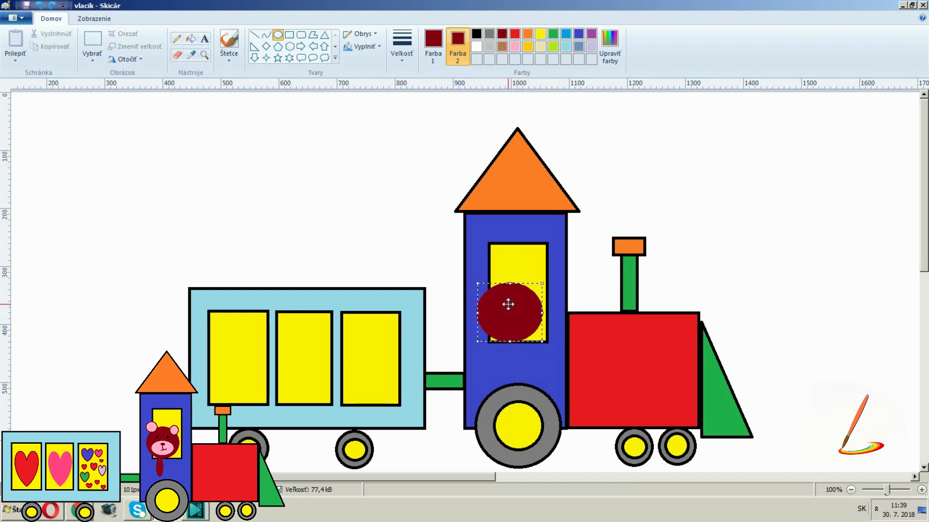
drag(510, 283, 510, 278)
click(460, 259)
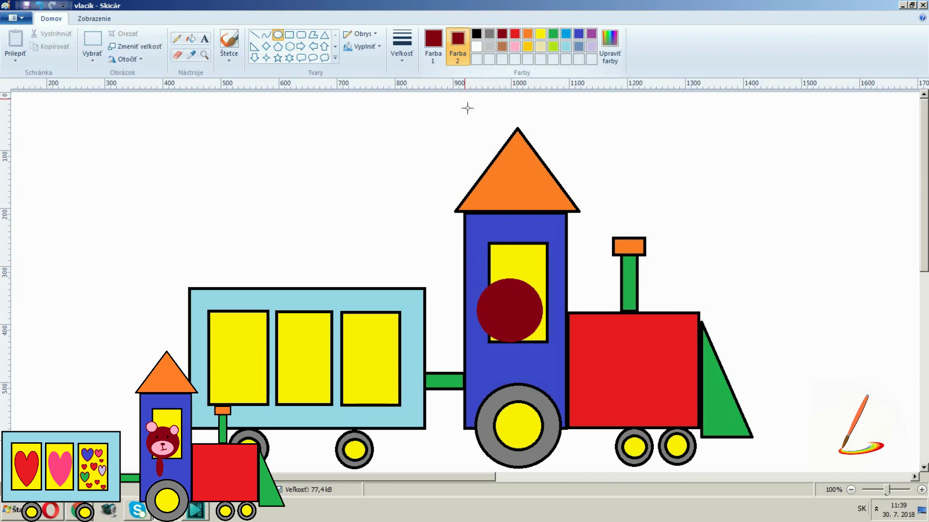
drag(497, 339, 510, 376)
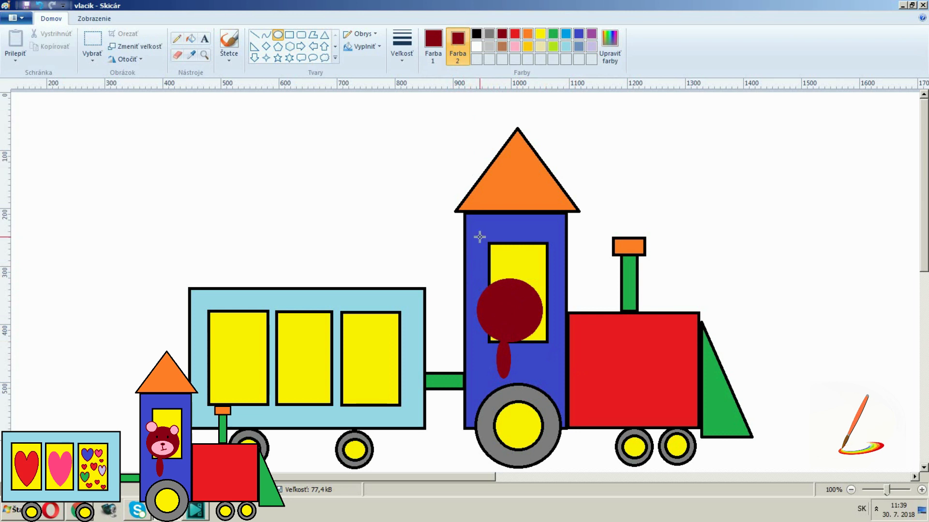
Draw two small light-pink round ears with dark-red outlines on the bear's head and a light-pink oval muzzle on its face
click(511, 46)
mouse_move(477, 268)
mouse_down()
mouse_move(498, 290)
mouse_move(528, 282)
mouse_move(541, 296)
mouse_up()
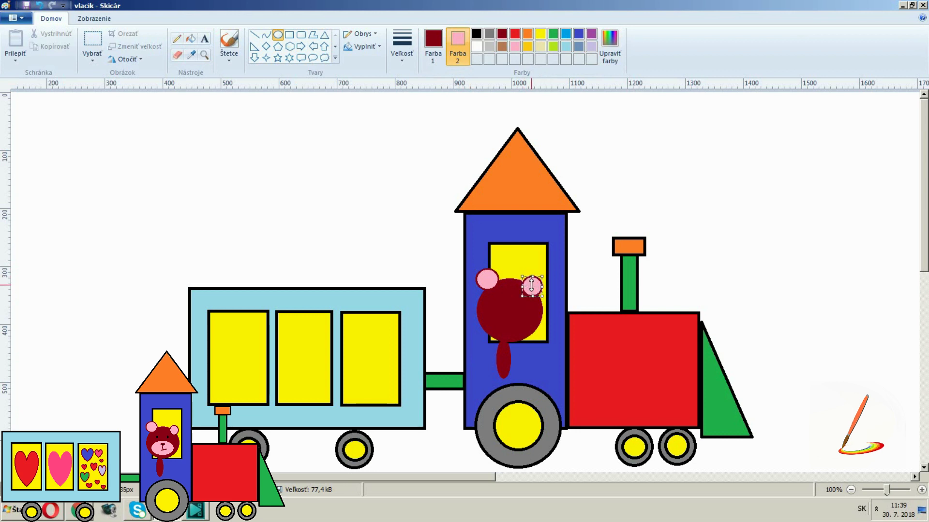
drag(521, 277, 540, 296)
click(572, 338)
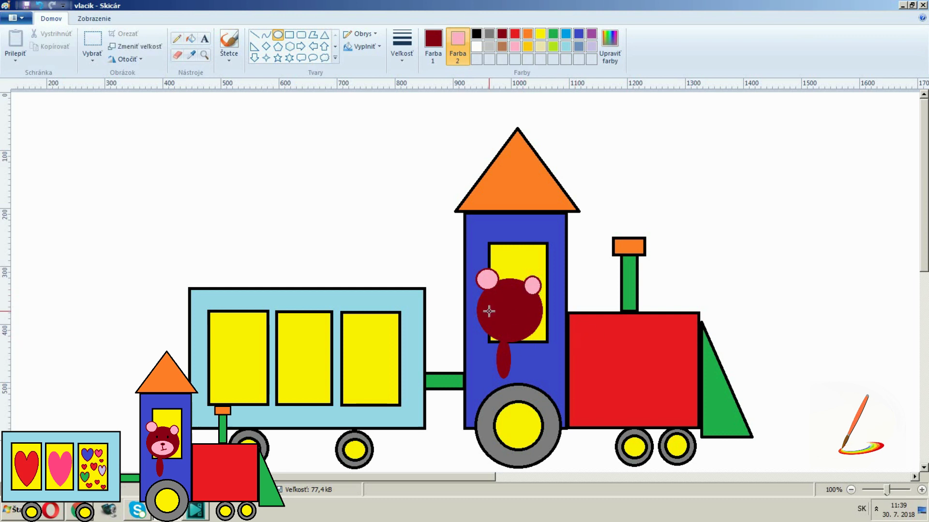
drag(491, 310, 511, 321)
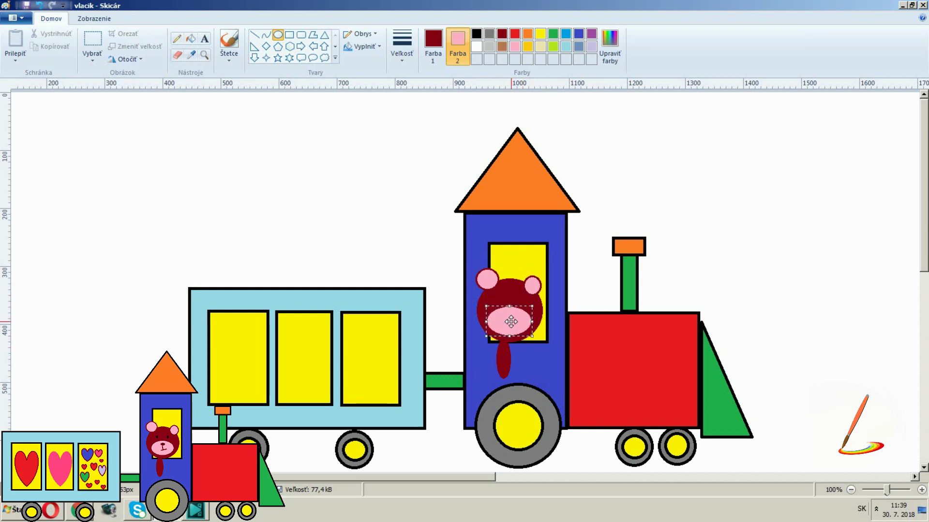
click(584, 286)
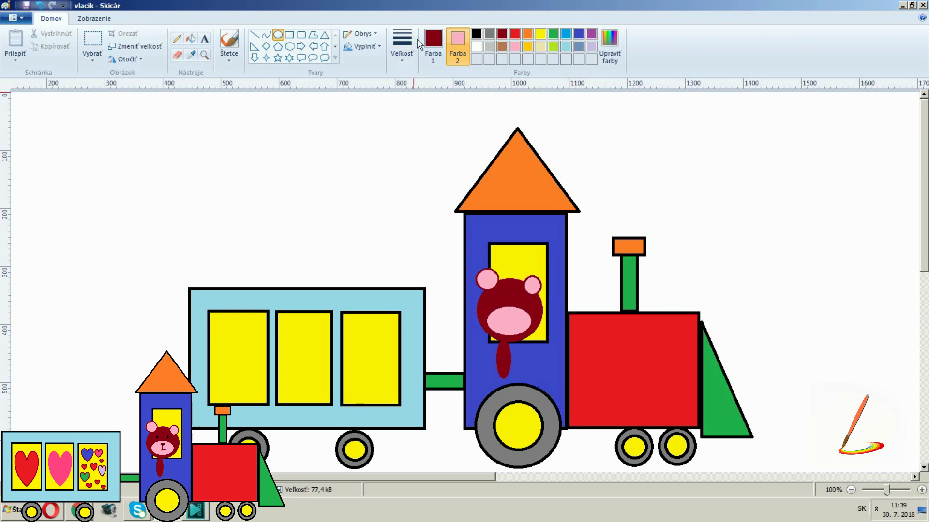
Draw black-filled eyes and a small oval nose on the bear, and add dark-red mouth lines below the nose
click(475, 35)
drag(505, 312, 514, 315)
click(254, 34)
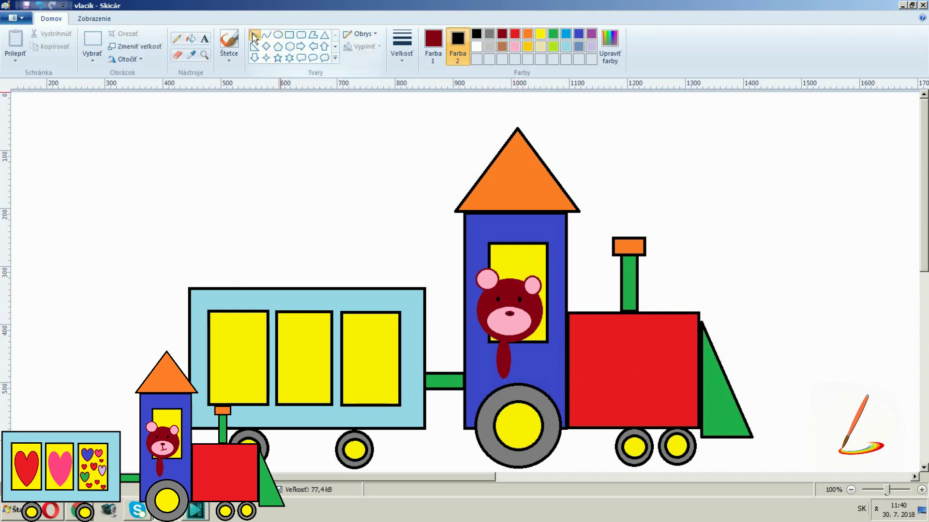
drag(509, 315, 510, 321)
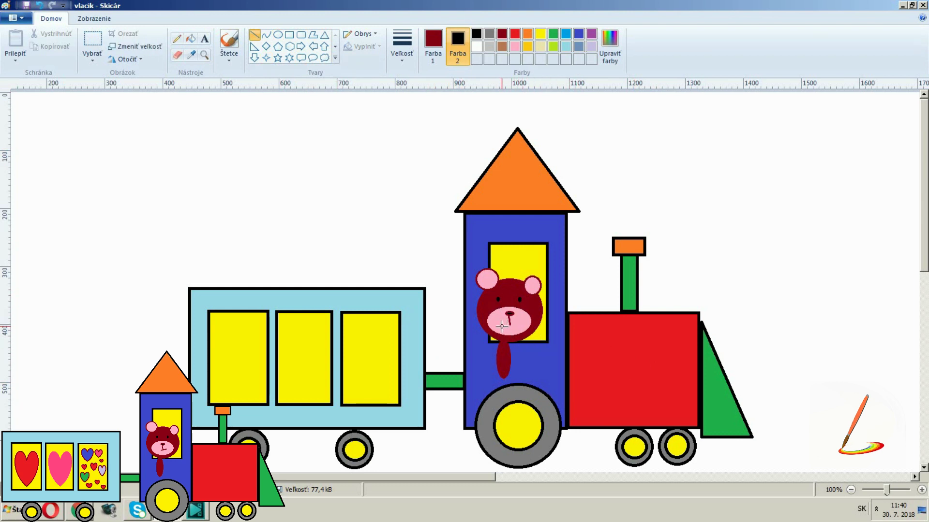
drag(505, 323, 516, 321)
Draw a tall red heart with a dark-red outline, about 122 px high, in each of the wagon's first two windows
click(335, 46)
click(254, 58)
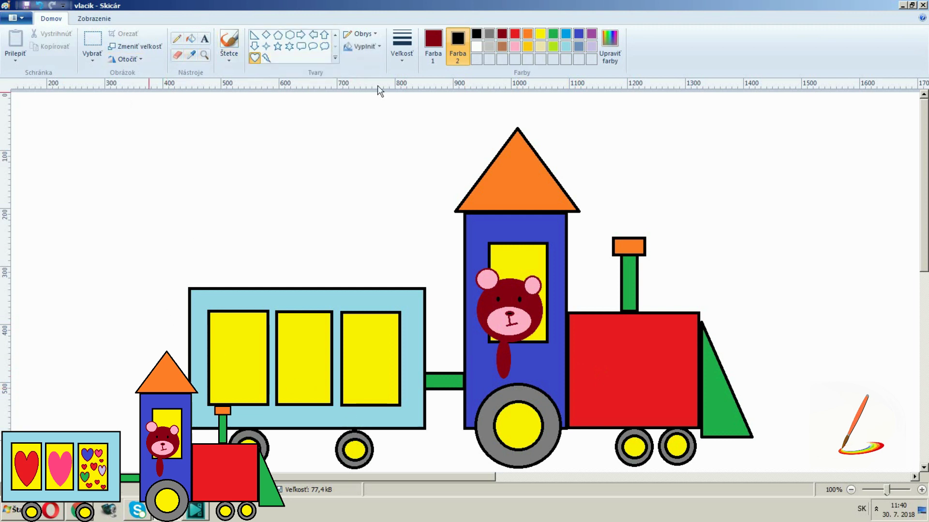
click(514, 33)
drag(215, 327, 264, 400)
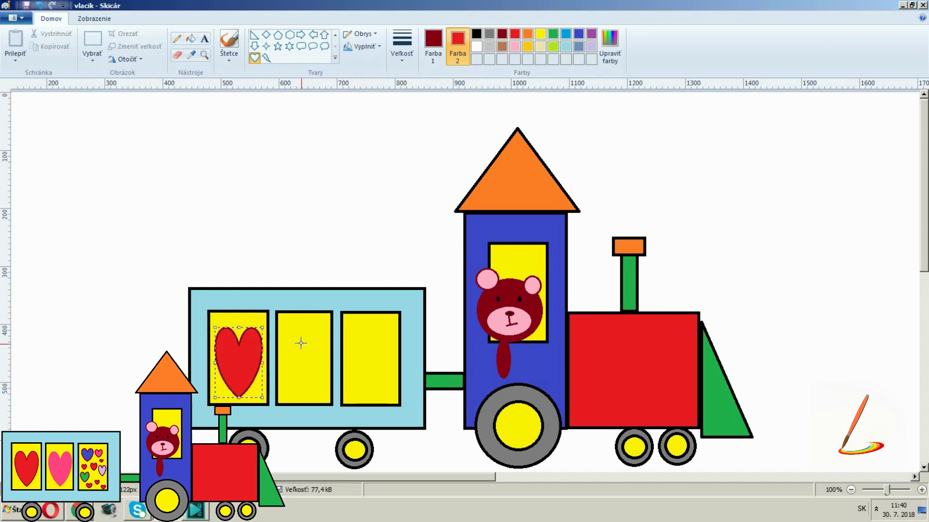
drag(282, 327, 328, 397)
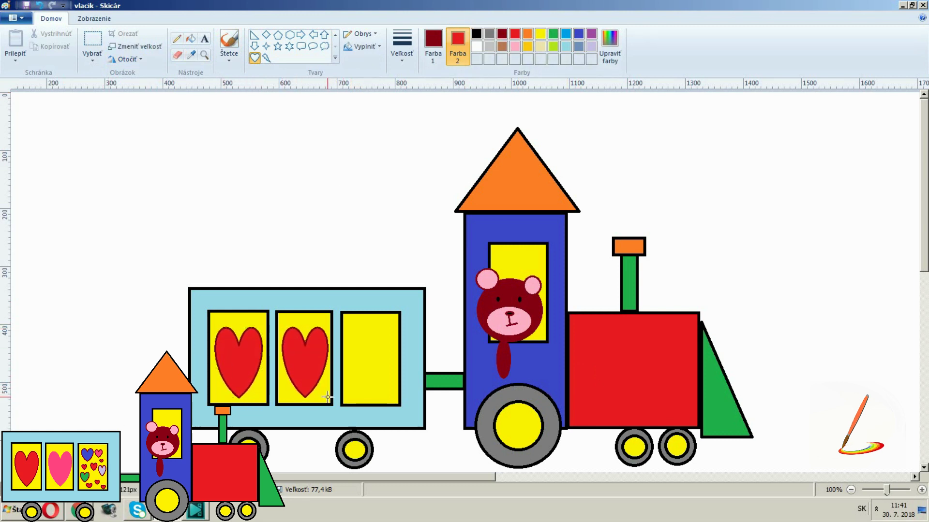
Scatter ten small red hearts of varying sizes across the wagon's third window
mouse_move(327, 327)
mouse_down()
mouse_move(381, 351)
mouse_move(383, 364)
mouse_move(372, 348)
mouse_move(398, 378)
mouse_up()
mouse_move(341, 373)
mouse_down()
mouse_move(363, 389)
mouse_move(357, 371)
mouse_move(346, 369)
mouse_move(385, 395)
mouse_up()
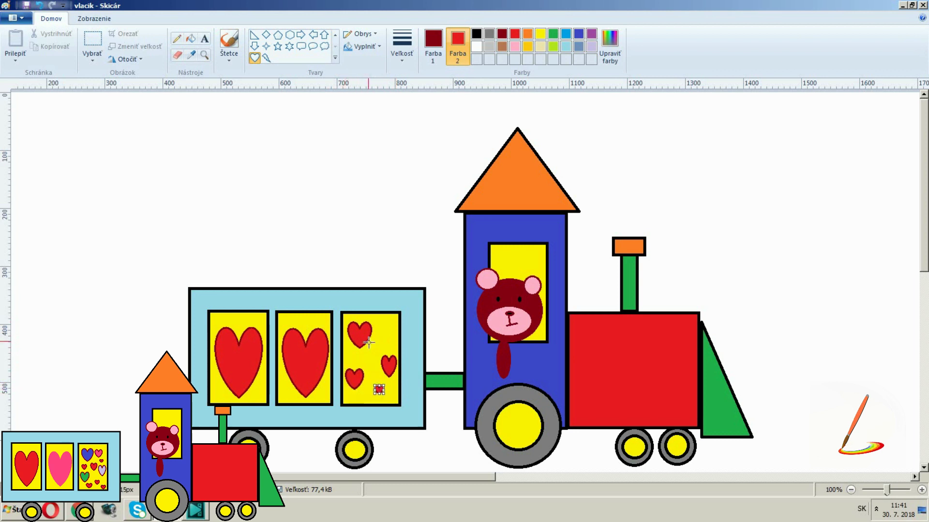
drag(365, 351, 379, 366)
mouse_move(373, 324)
mouse_down()
mouse_move(390, 340)
mouse_move(356, 360)
mouse_move(364, 397)
mouse_move(396, 403)
mouse_up()
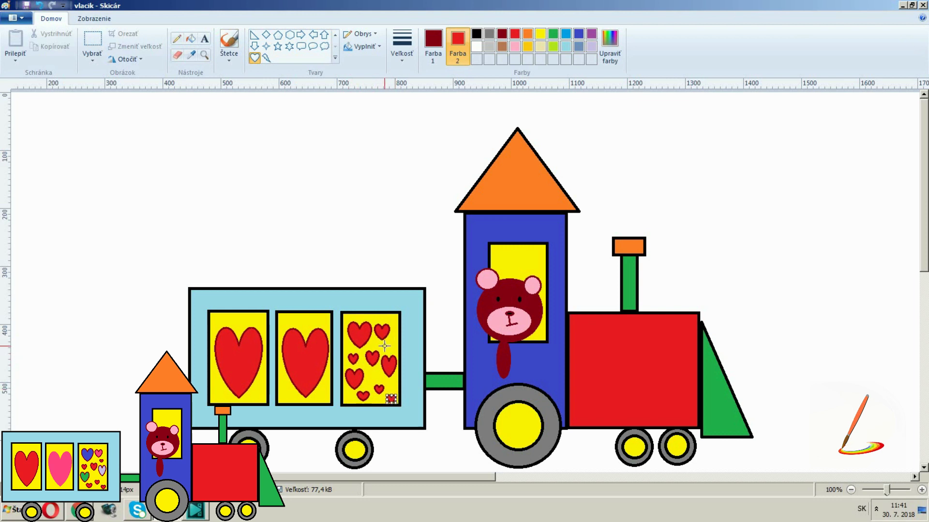
drag(385, 345, 390, 350)
click(430, 268)
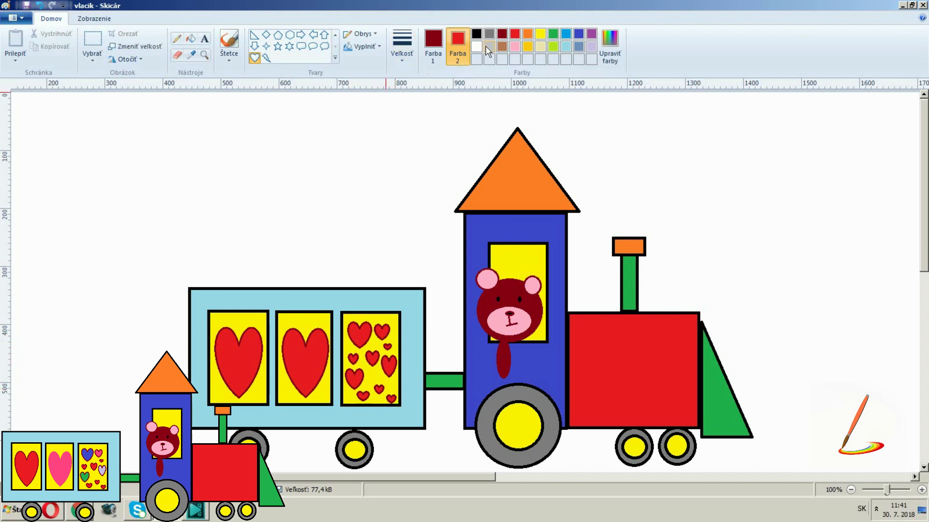
Mix a custom hot pink from the light pink, with red 255, green 66 and blue 128
click(515, 47)
click(610, 44)
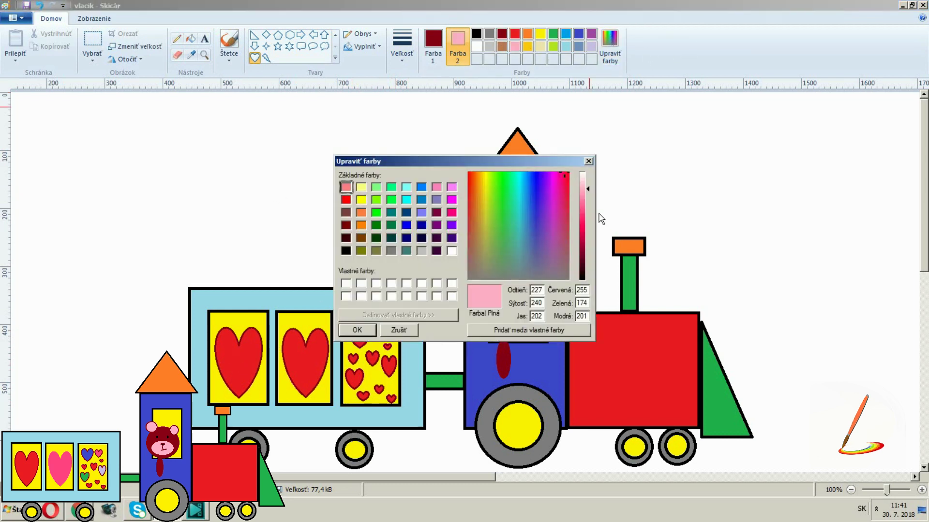
drag(585, 222, 583, 212)
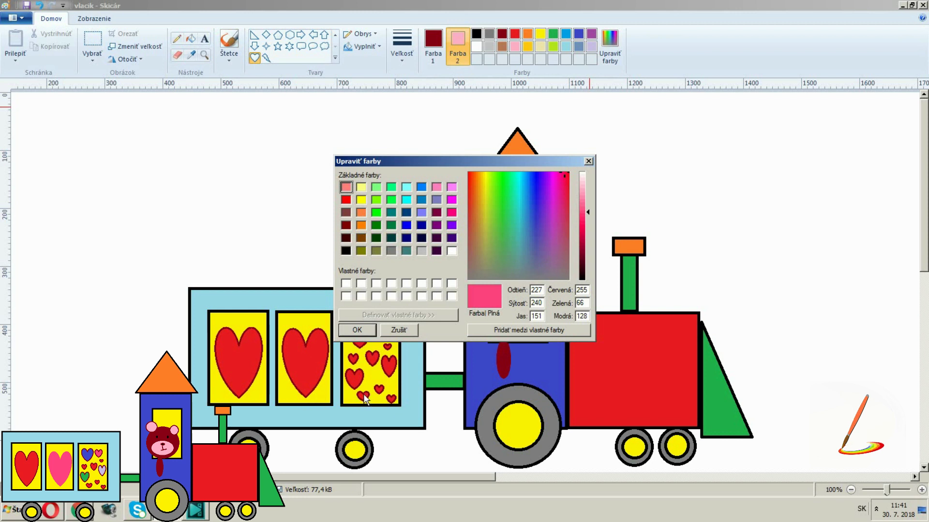
click(362, 335)
Fill the large heart in the wagon's middle window with the custom hot pink
click(191, 39)
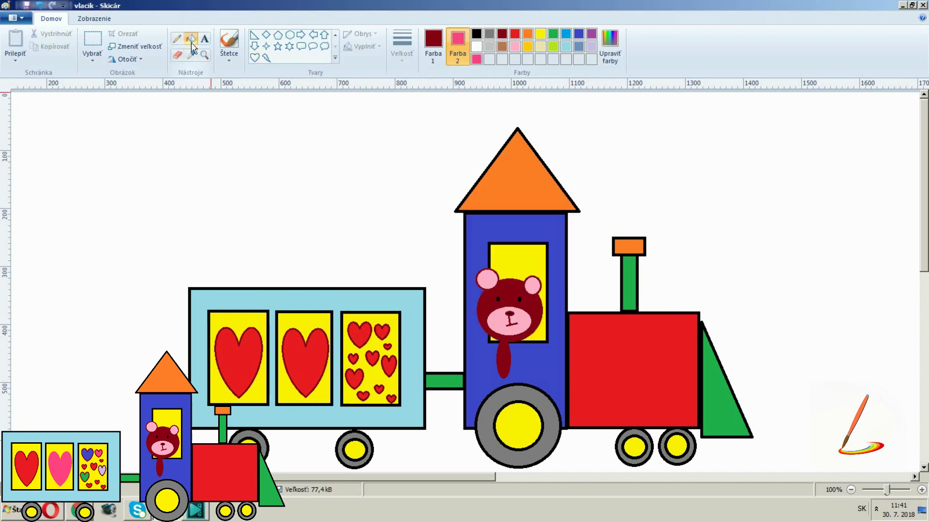
click(304, 370)
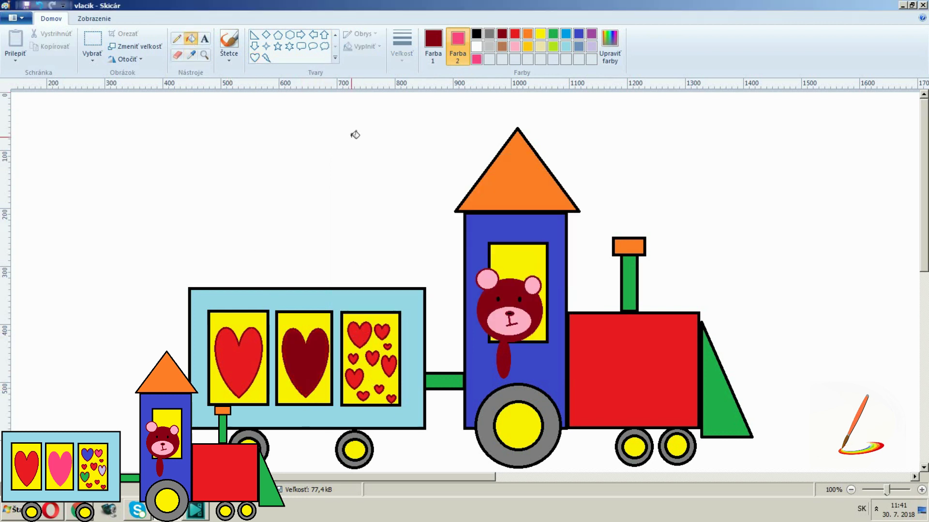
click(433, 43)
click(476, 59)
click(307, 363)
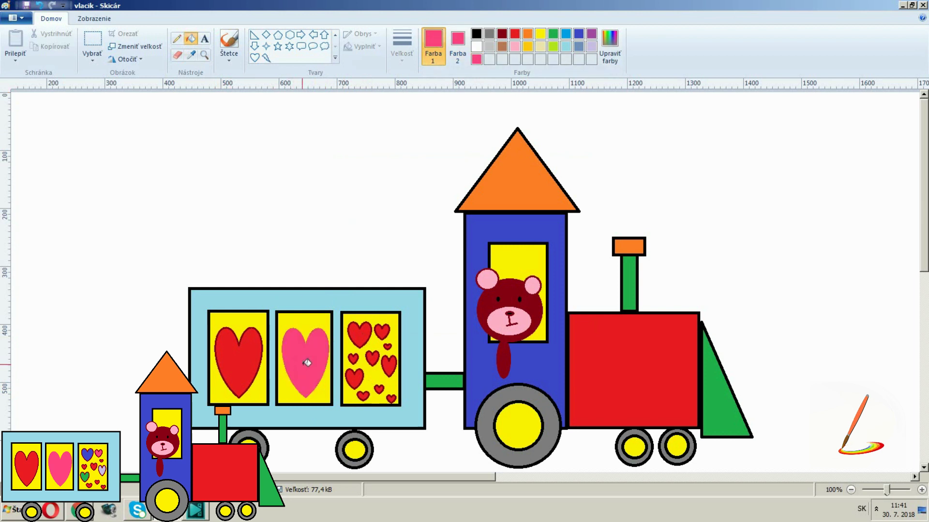
Recolour four hearts in the third window: upper right hot pink, lower left green, upper left blue and middle right lavender
click(386, 332)
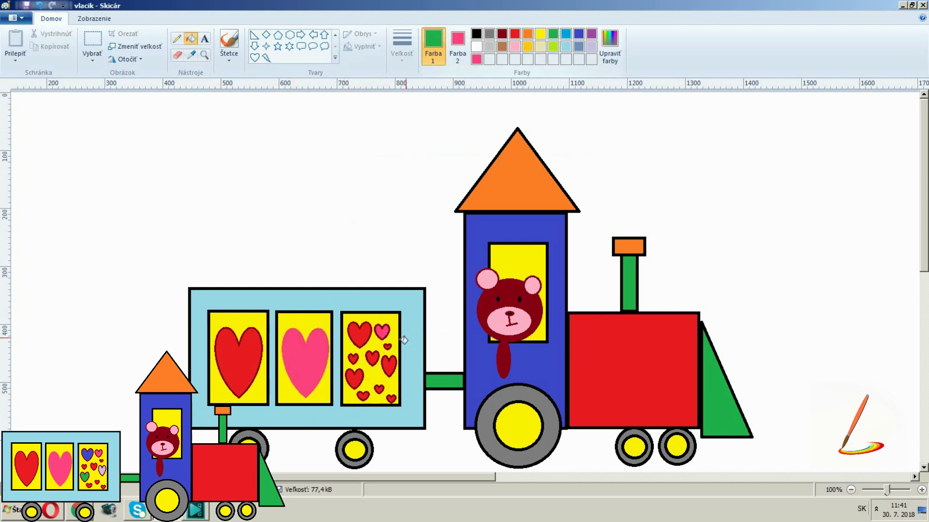
click(356, 377)
click(579, 34)
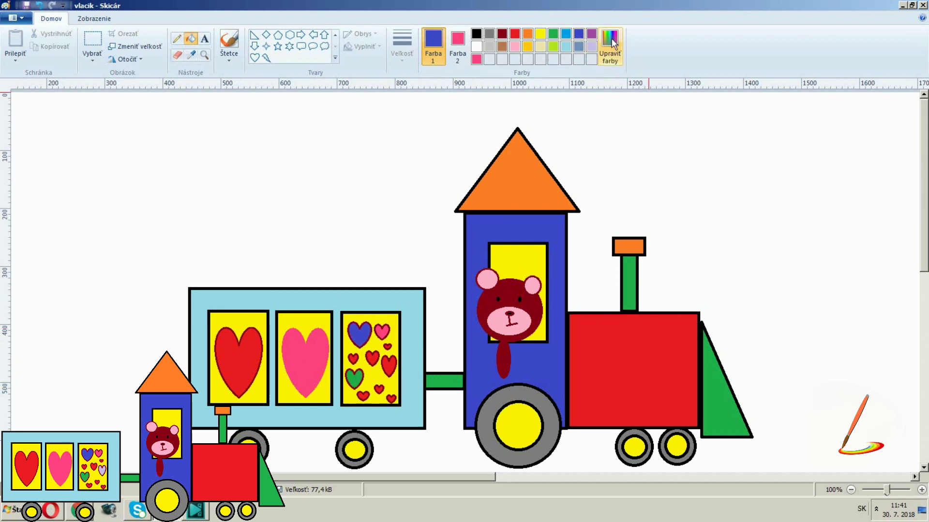
click(592, 47)
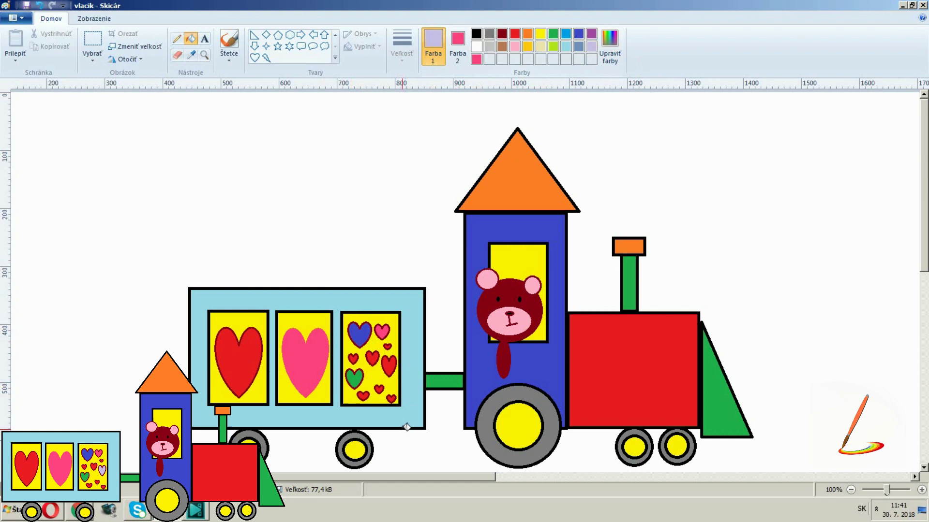
click(388, 366)
View the finished train picture in full screen
click(94, 19)
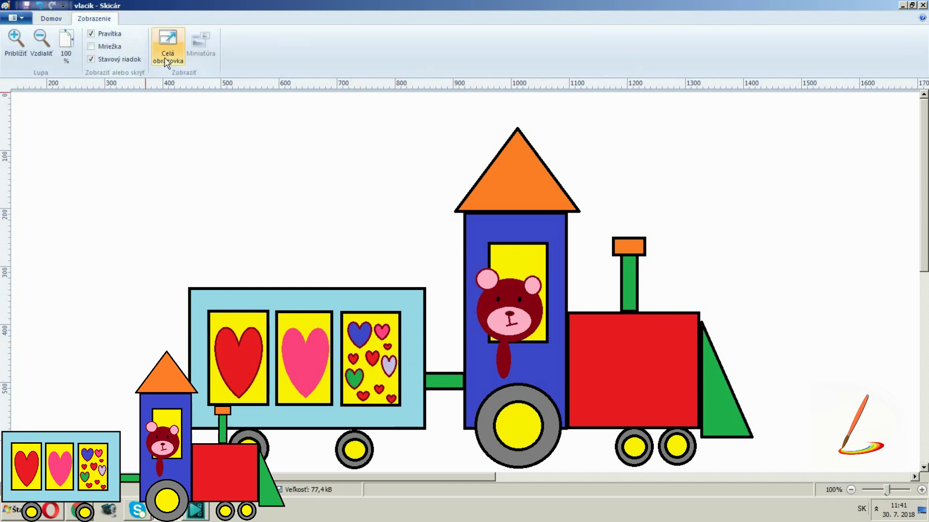
click(169, 48)
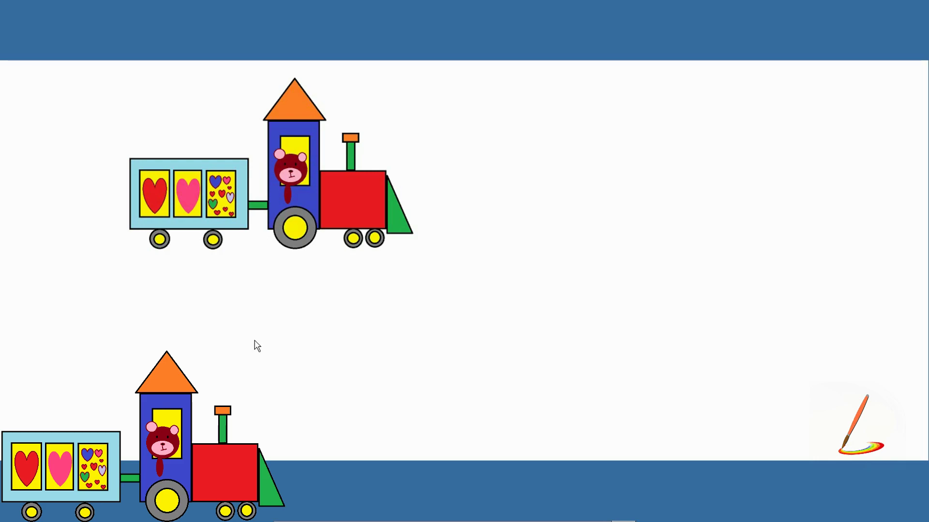